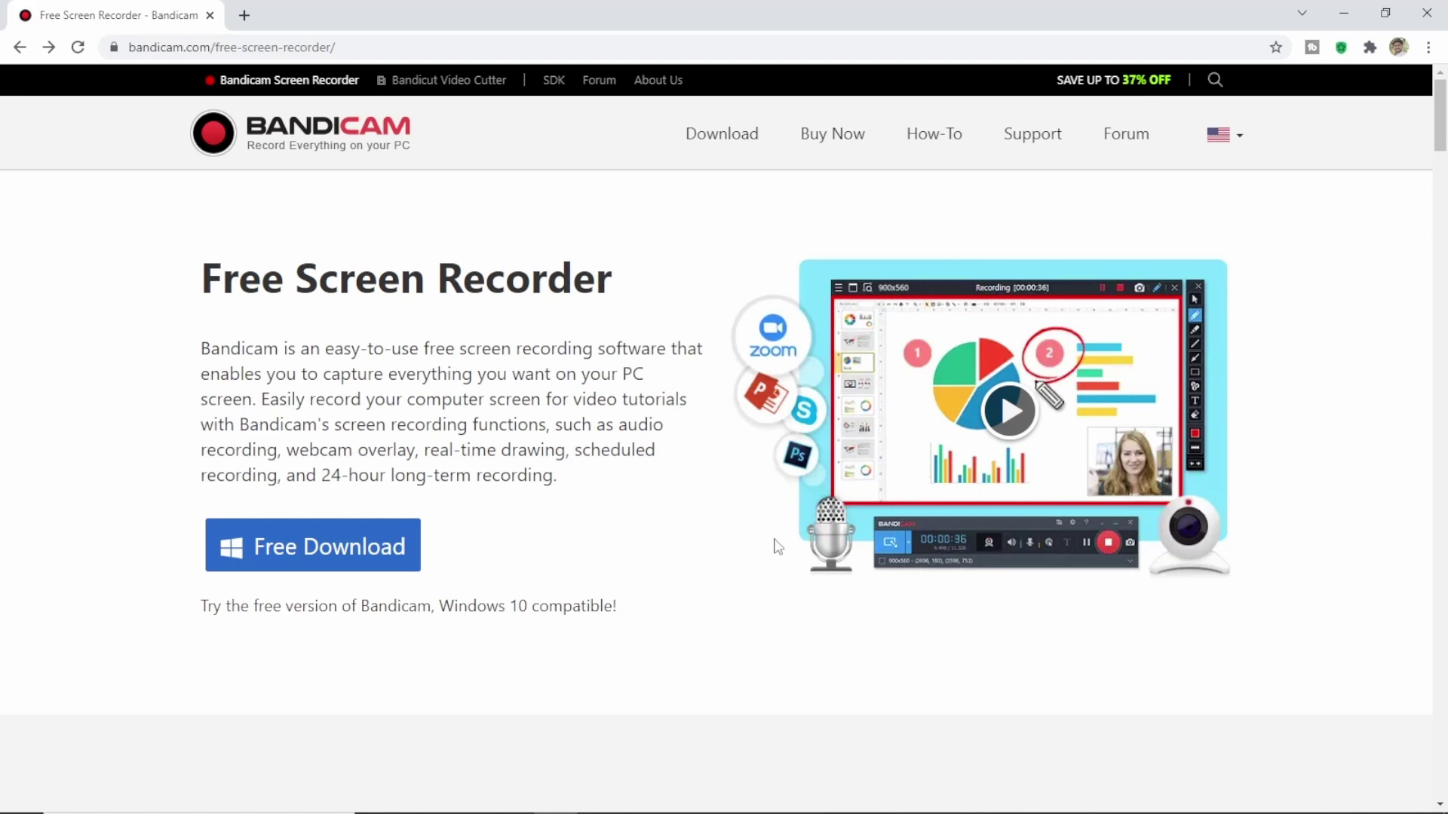
Review the feature sections of the Free Screen Recorder page, including the recording time limit of the free version.
scroll(782, 542, "down", 15)
scroll(896, 544, "down", 5)
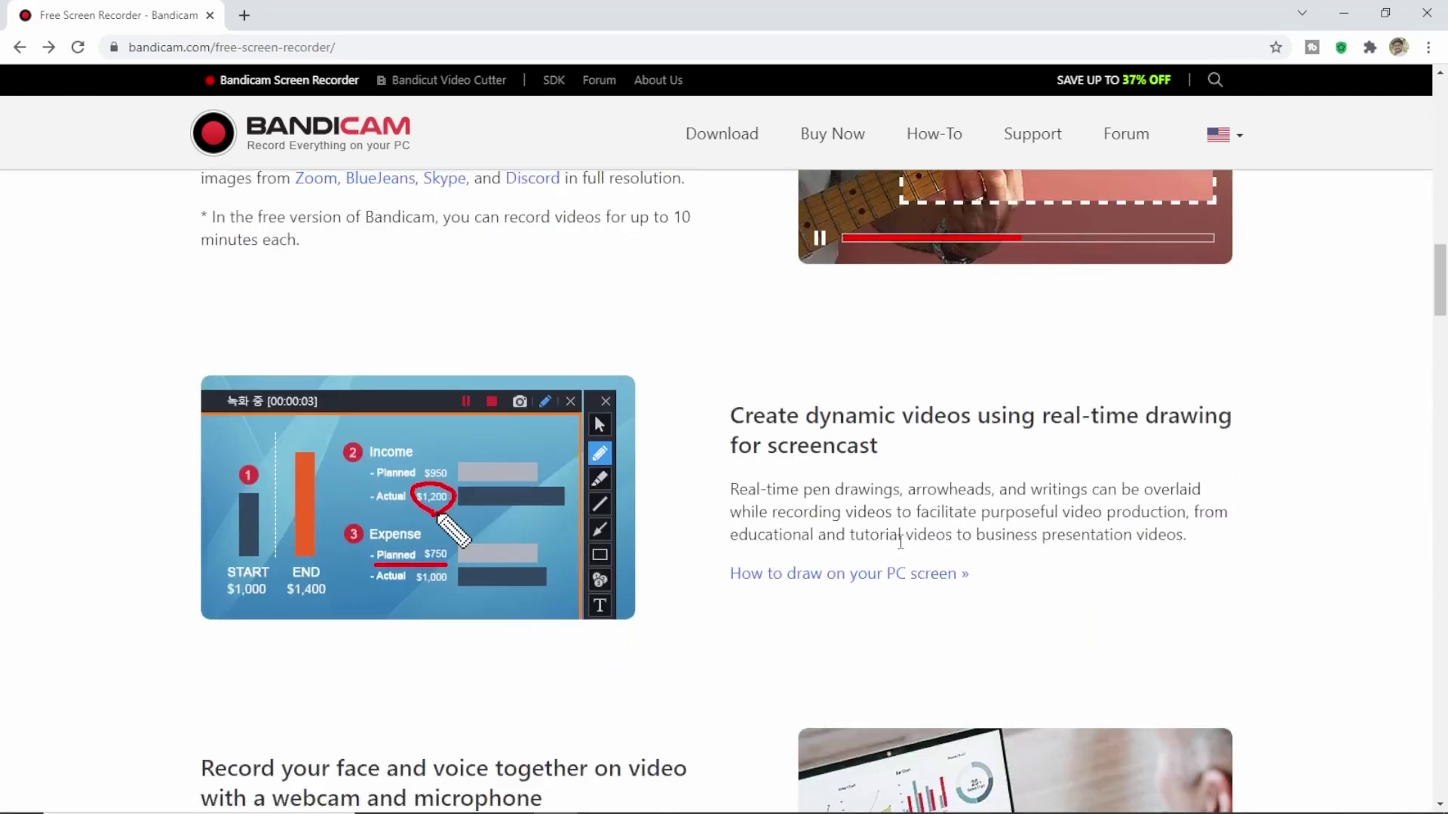
scroll(829, 490, "up", 3)
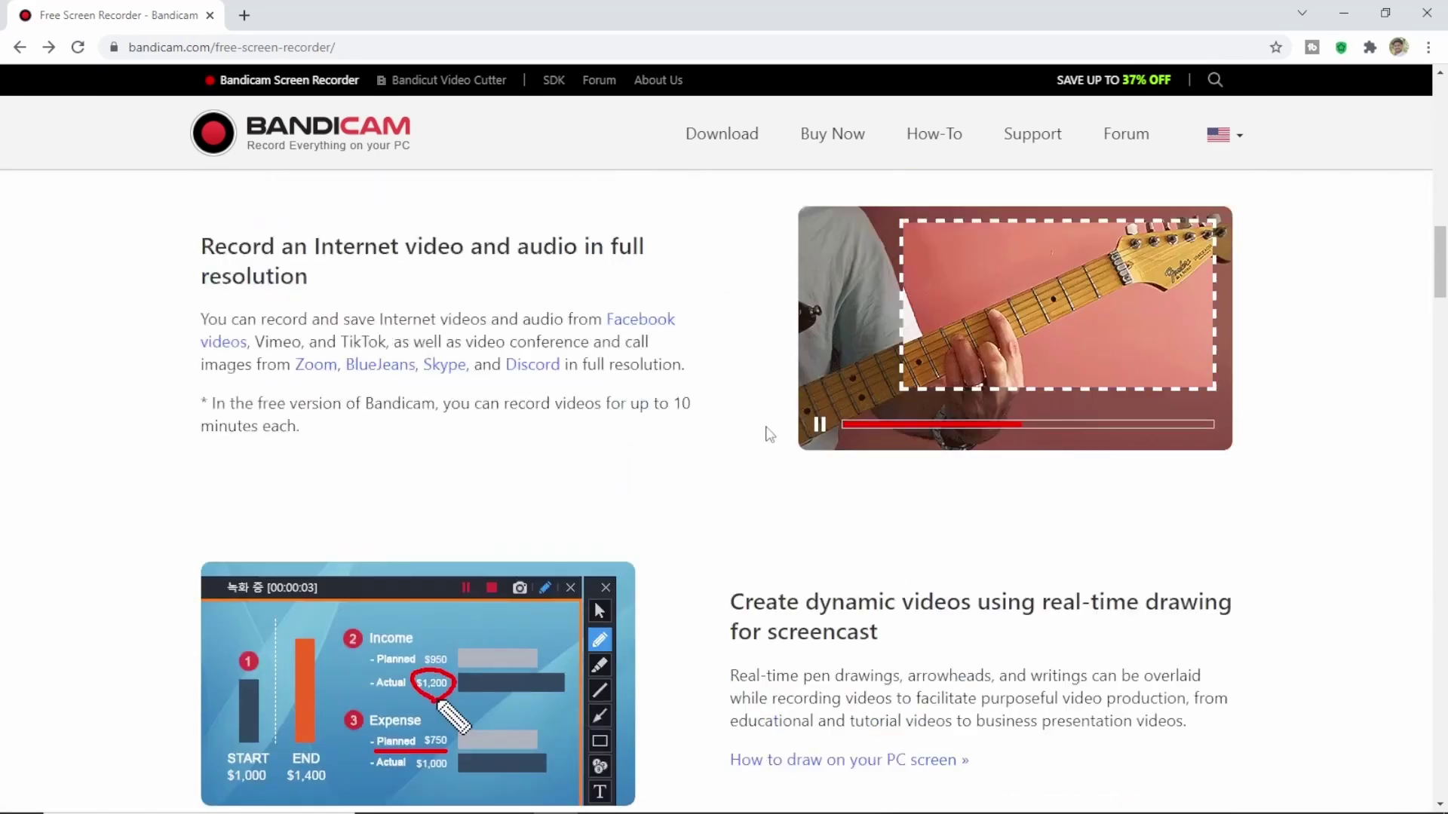
left_click_drag(670, 490, 720, 523)
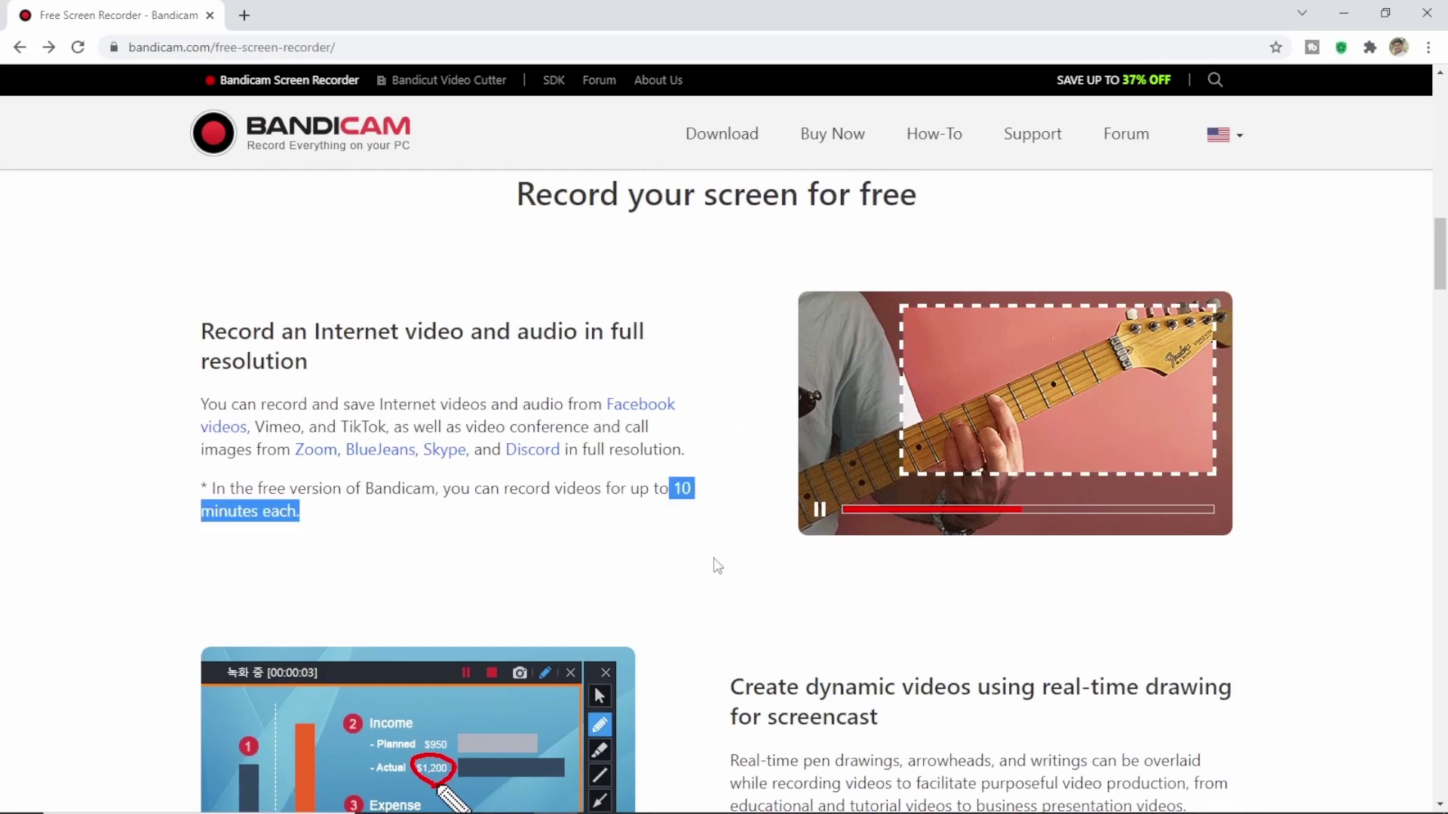
scroll(716, 564, "down", 4)
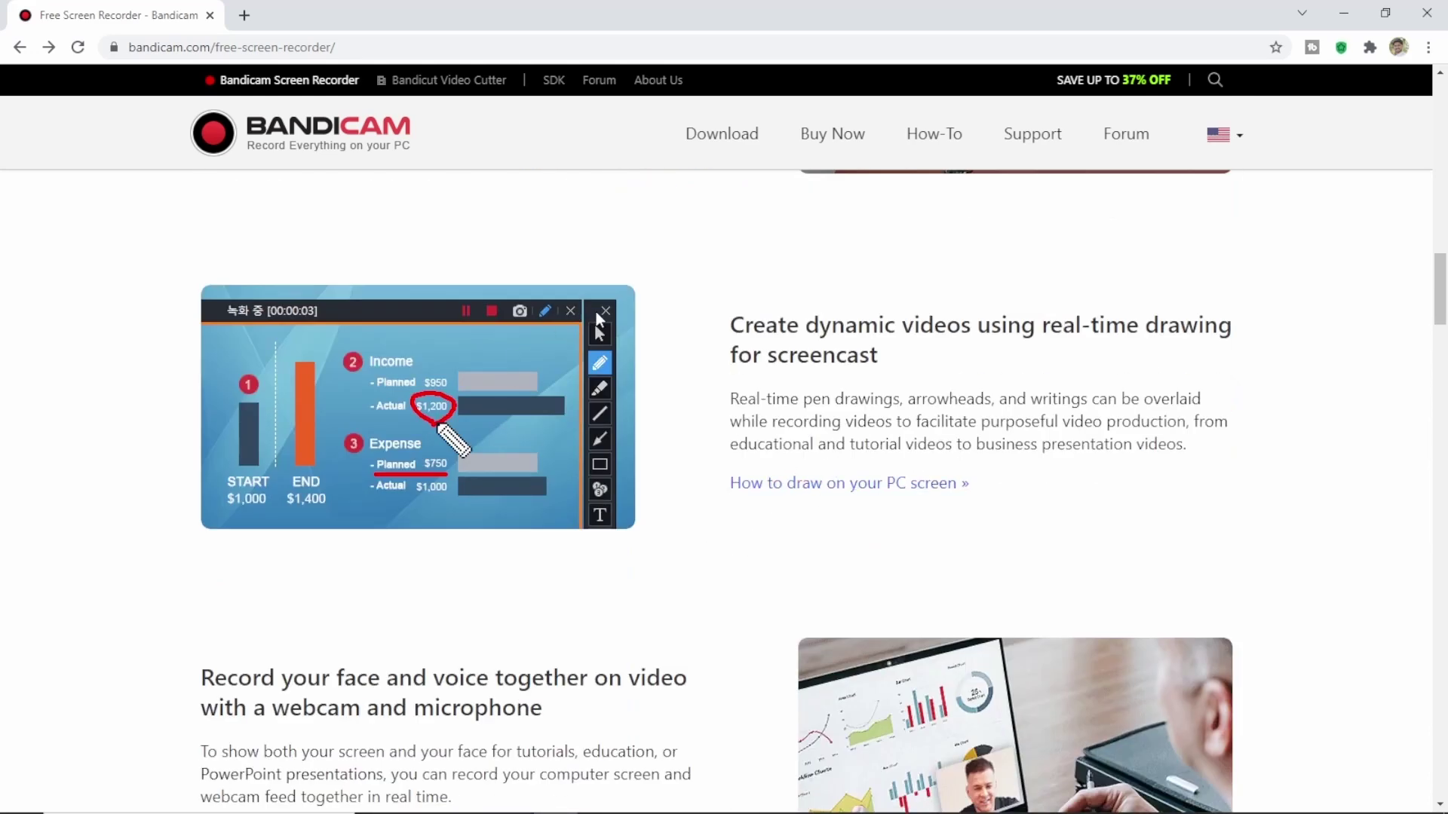
scroll(799, 467, "down", 2)
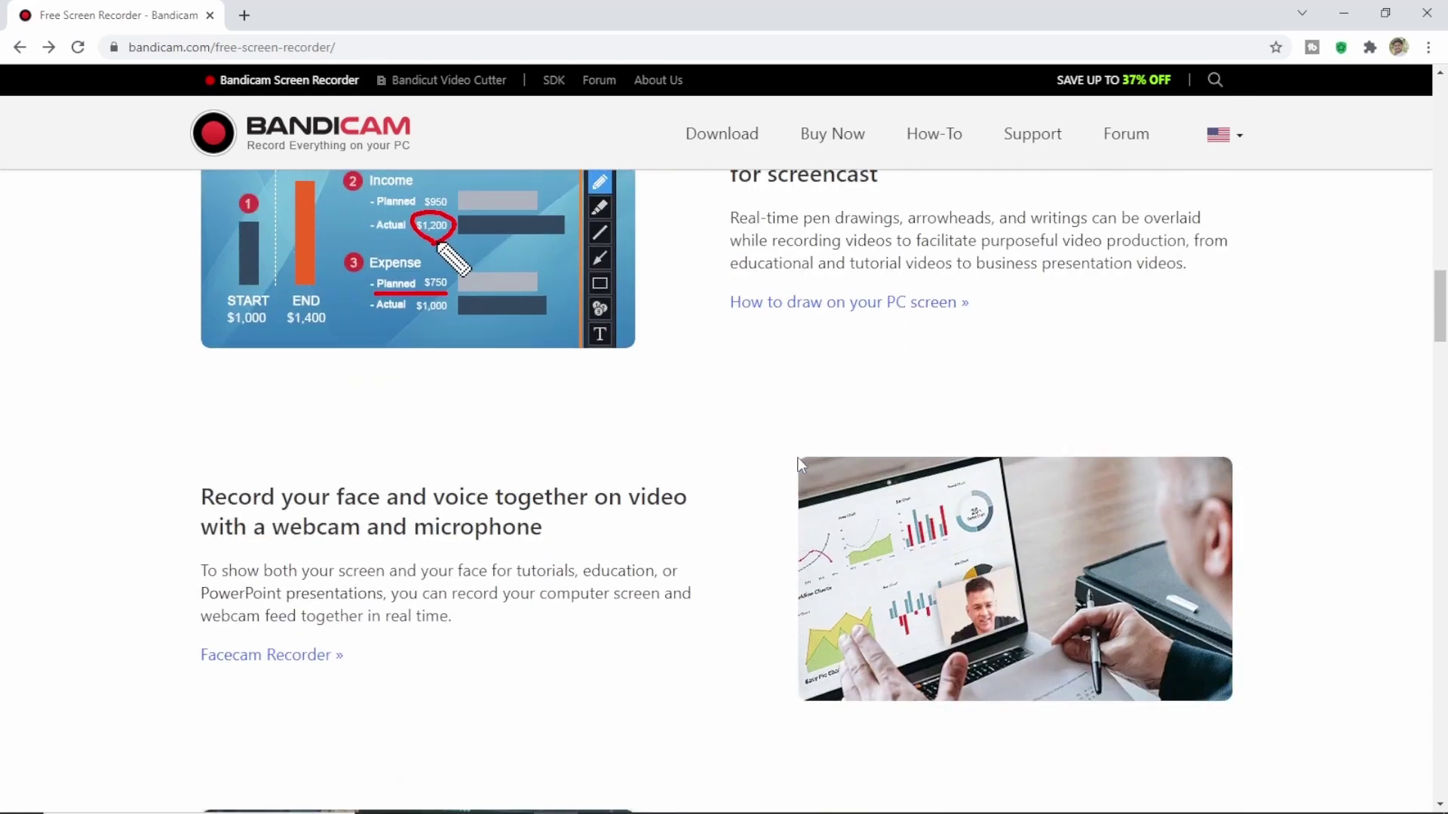
scroll(799, 464, "down", 2)
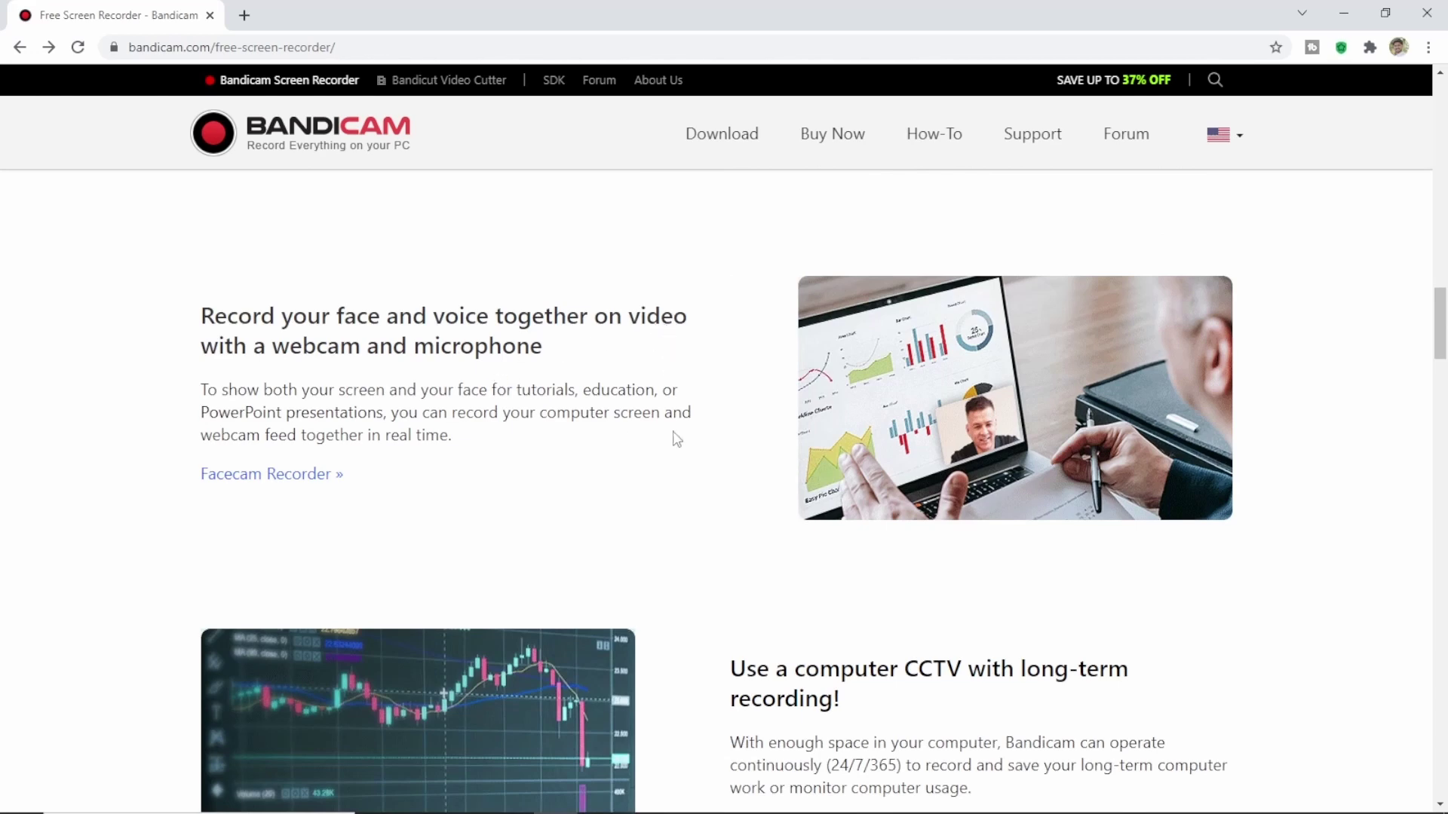
scroll(676, 441, "down", 9)
scroll(677, 437, "down", 2)
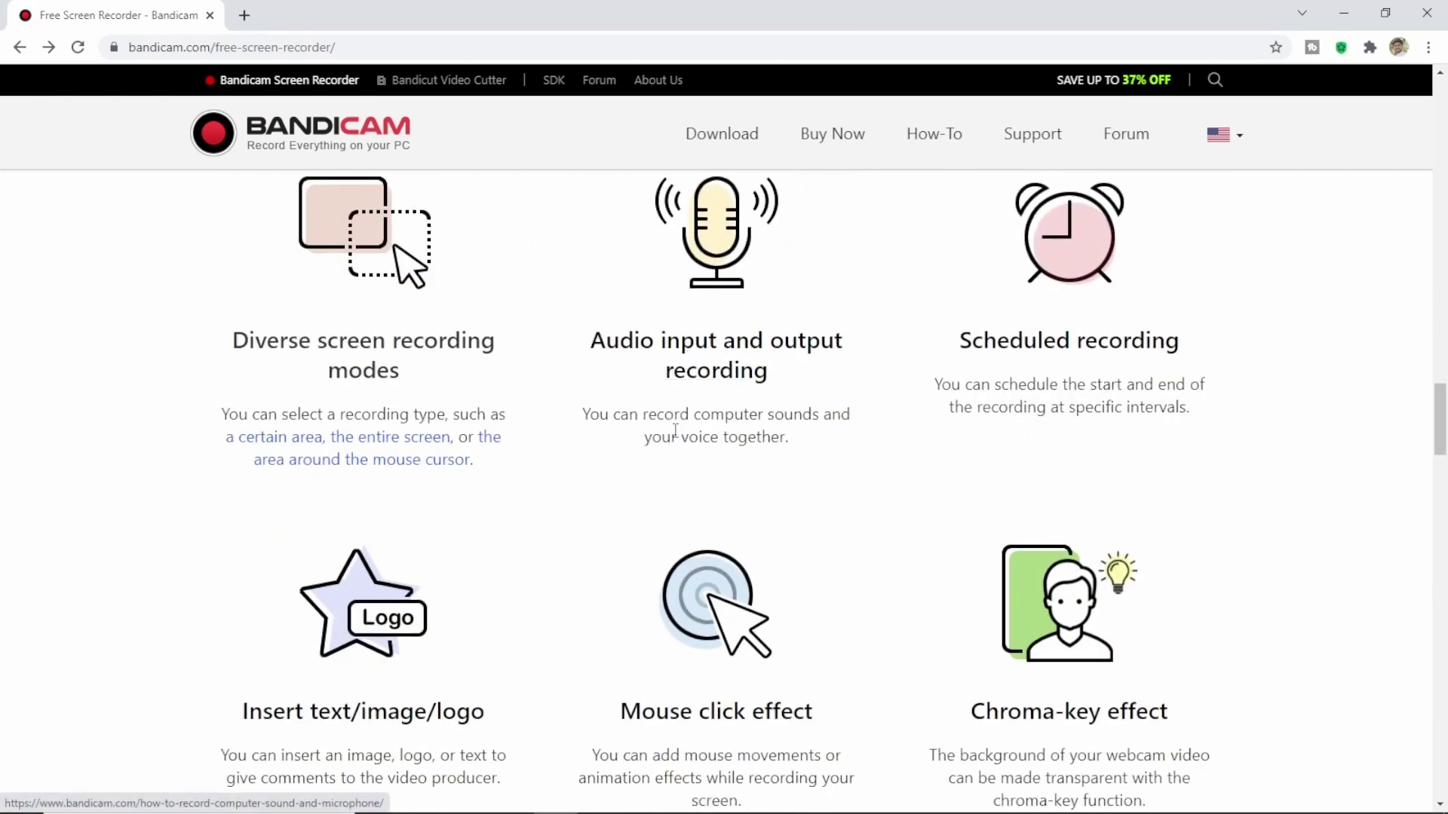
scroll(675, 431, "down", 1)
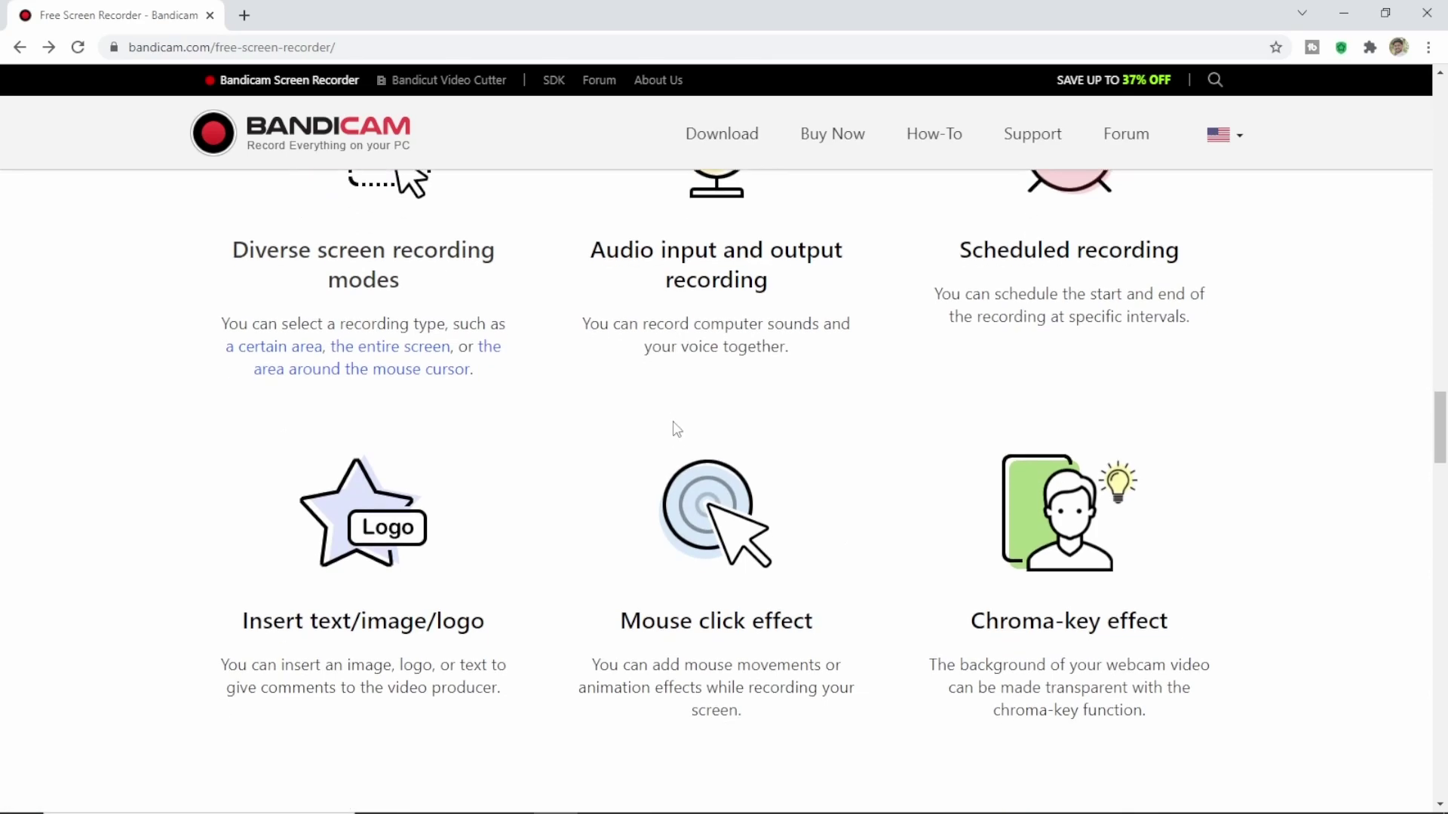
scroll(677, 428, "up", 20)
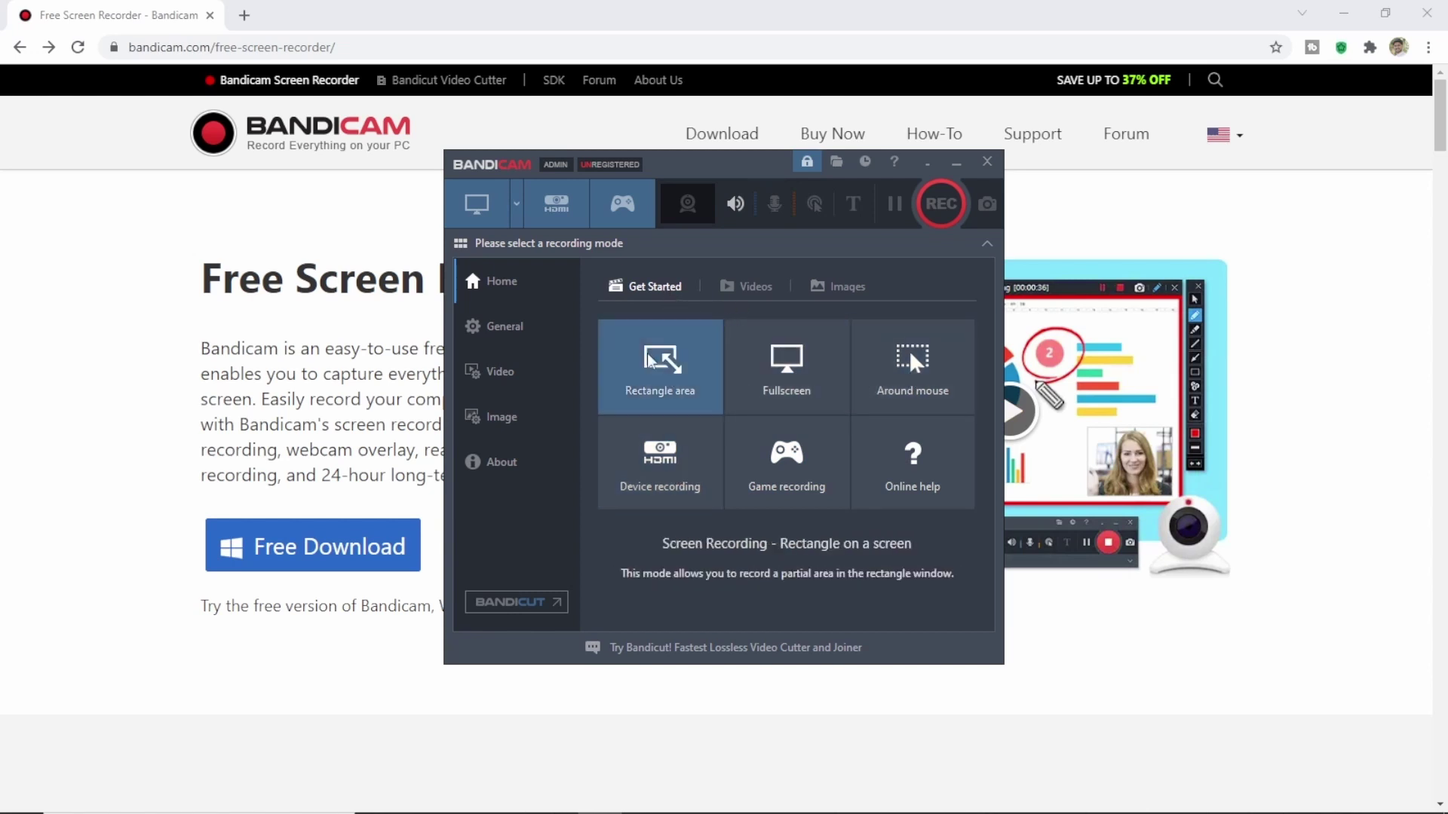
Examine Bandicam's video and image libraries, its general, video and image settings, and the license information, returning to the Get Started view.
left_click(743, 287)
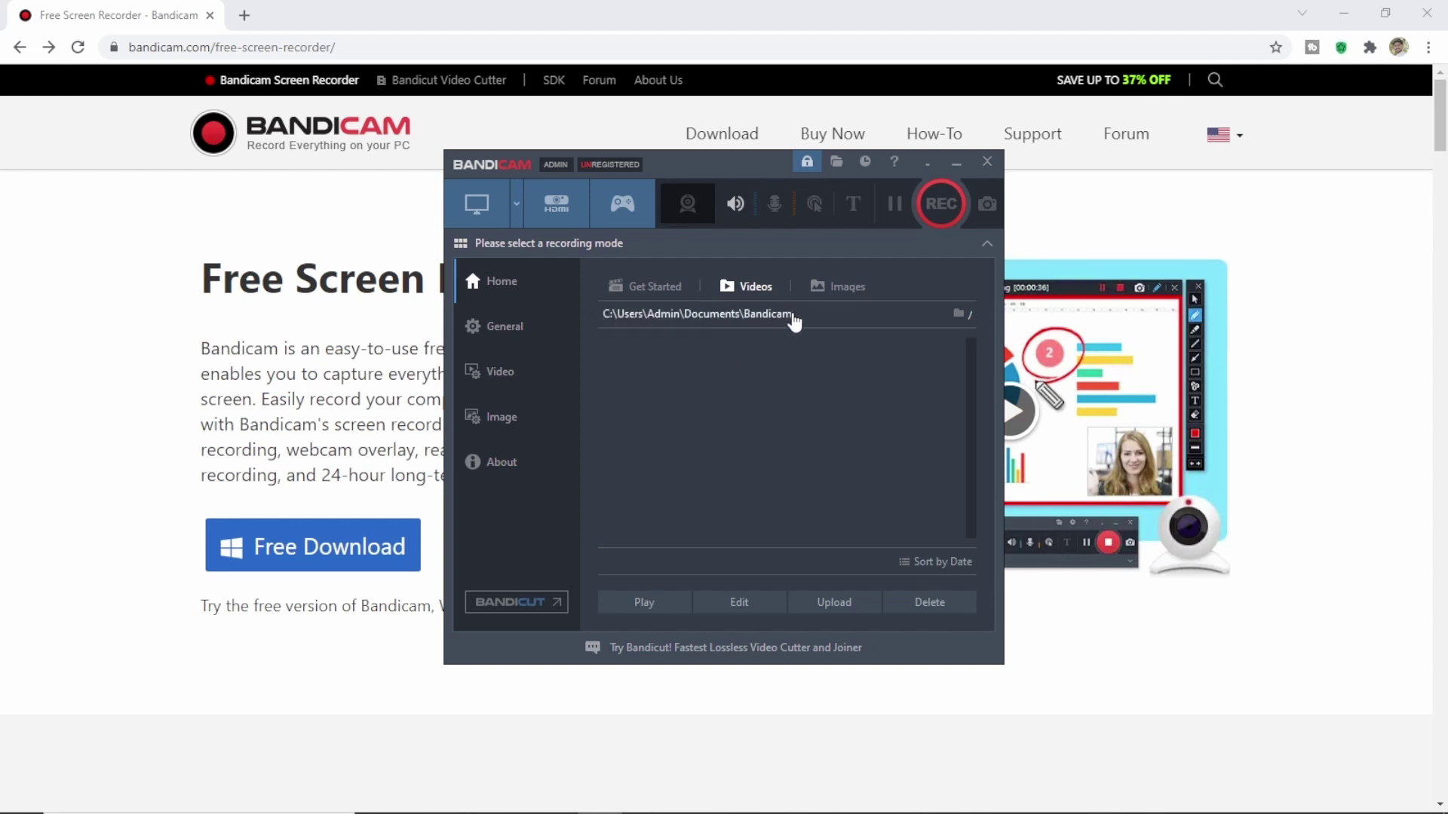
left_click(840, 286)
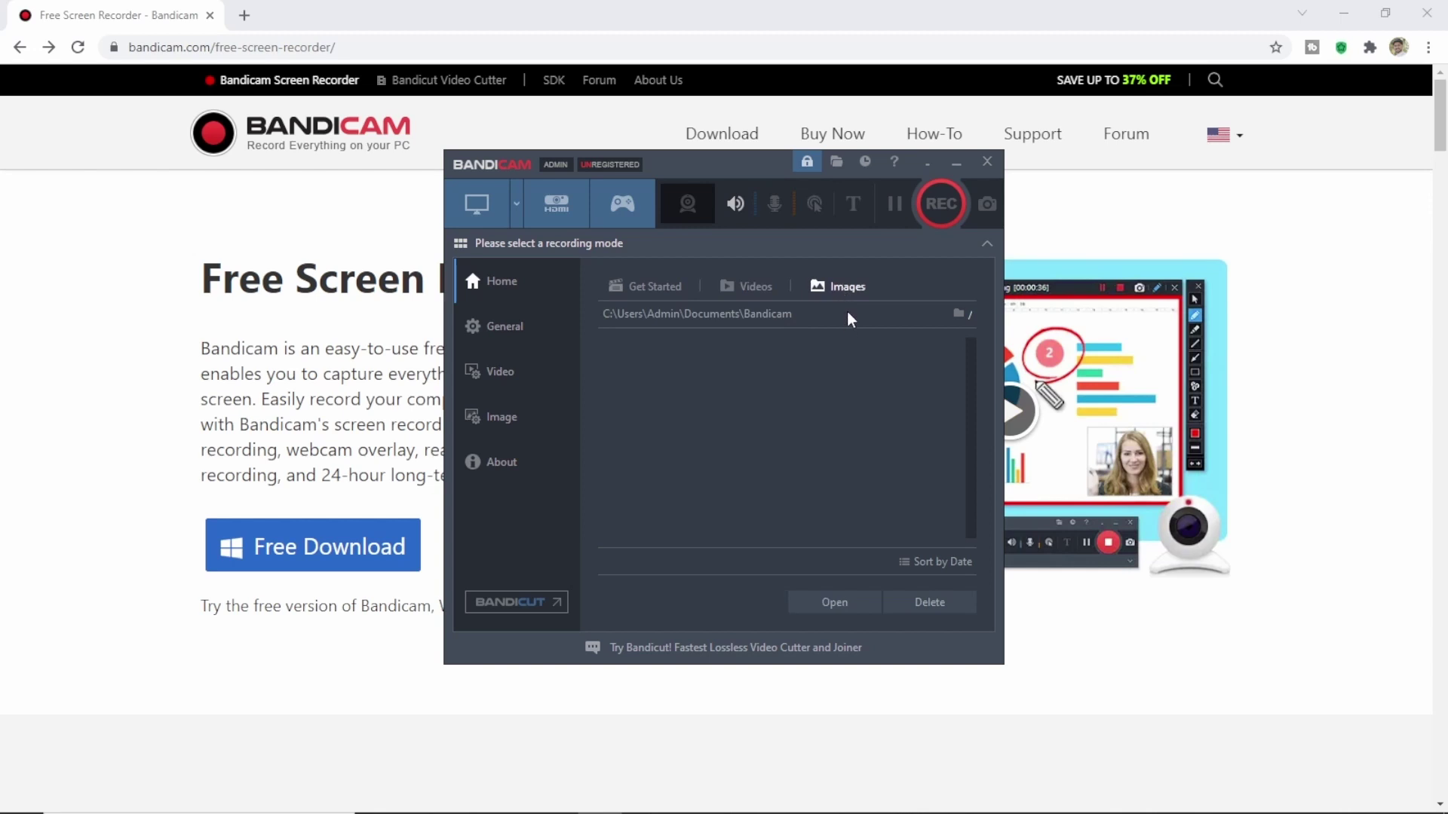
left_click(508, 326)
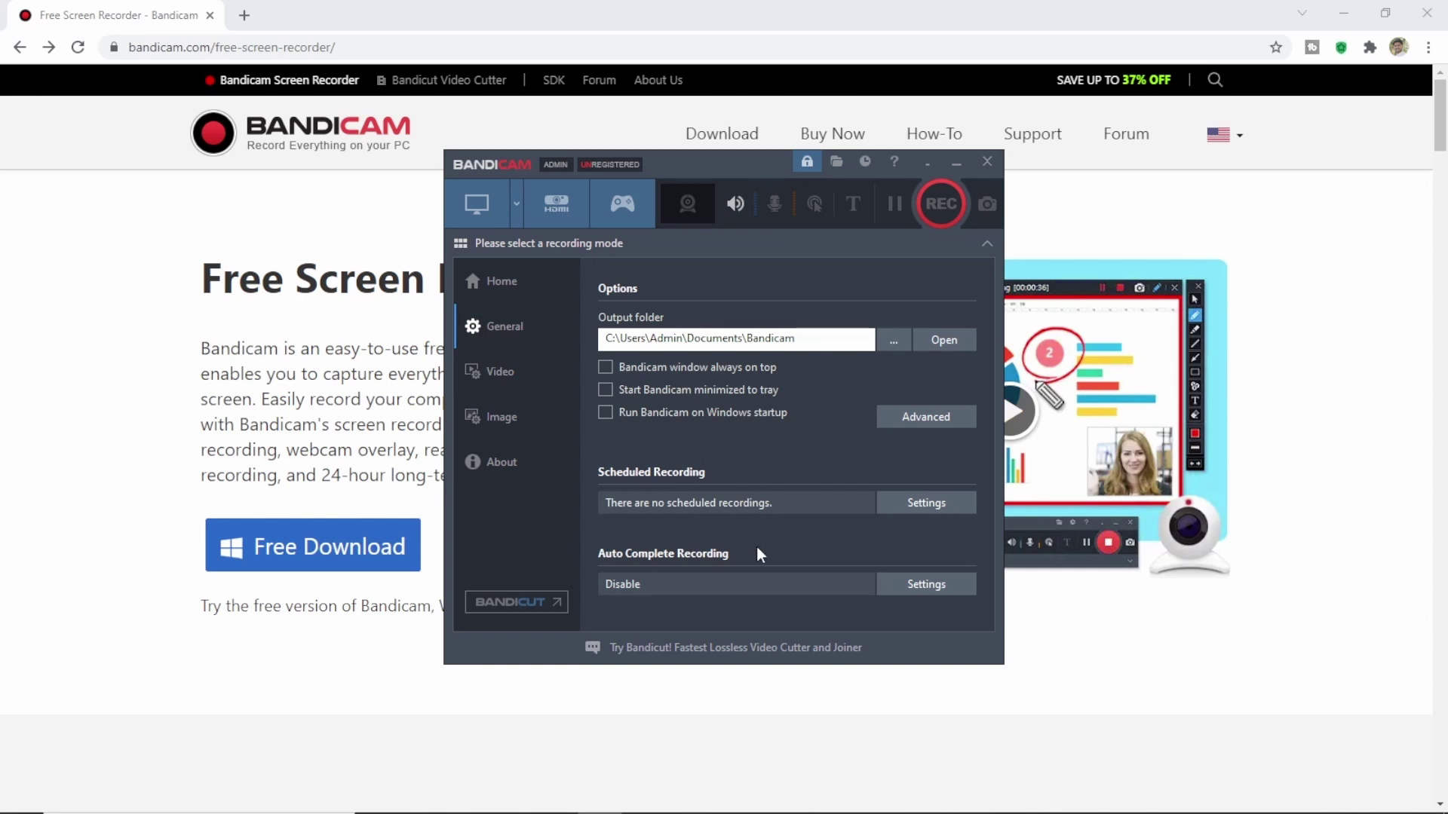
left_click(496, 374)
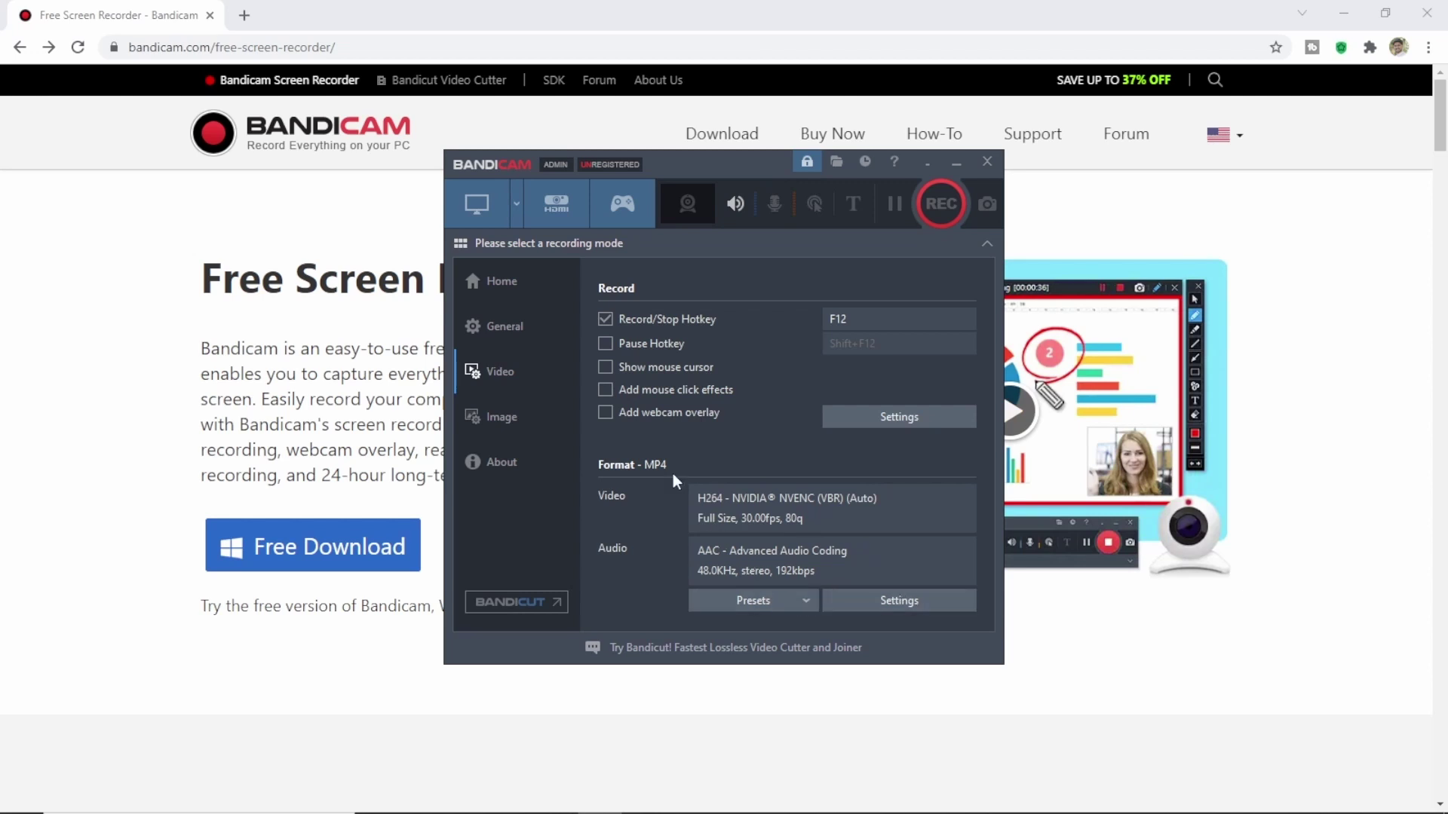
left_click(512, 407)
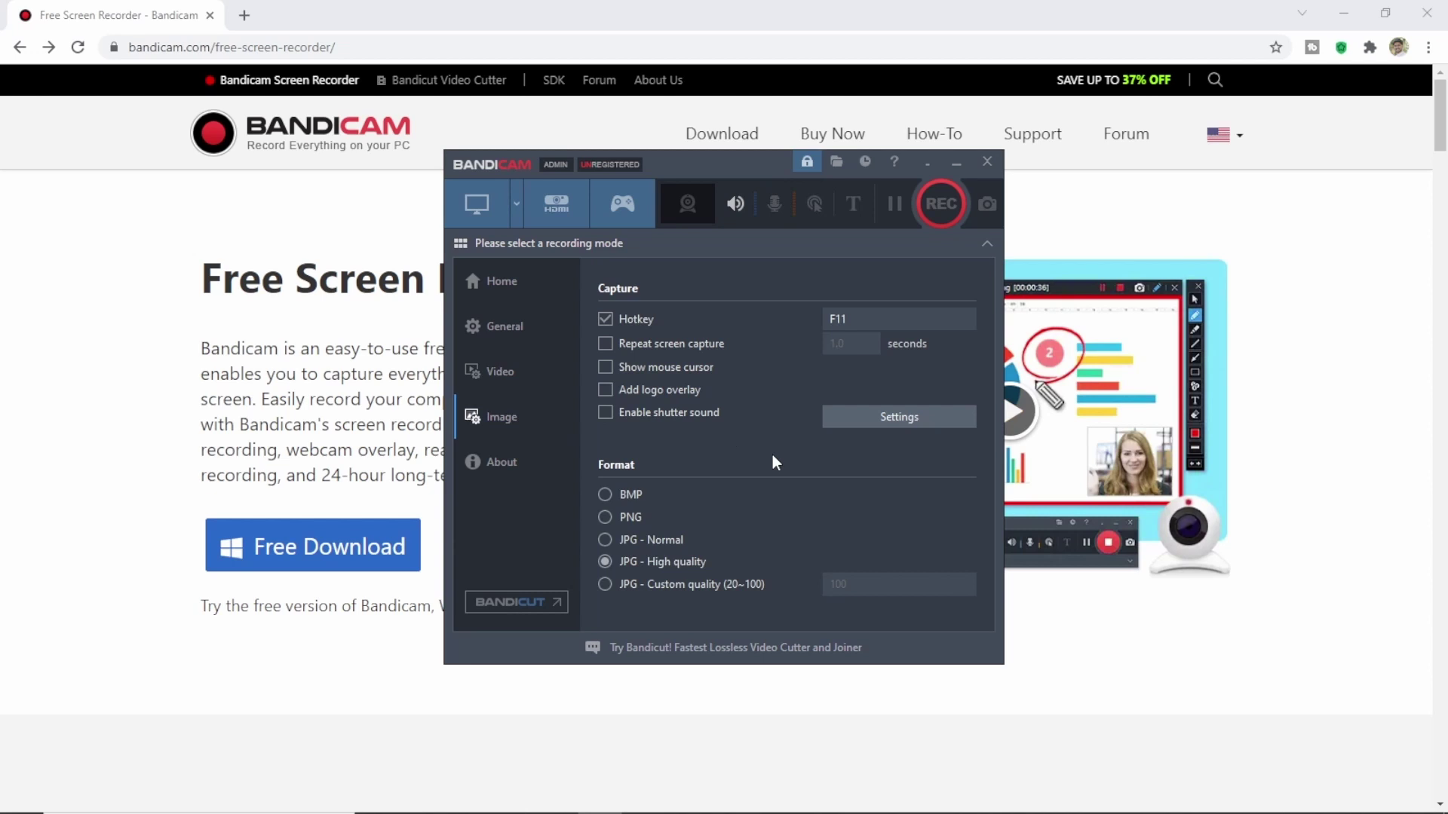
left_click(523, 456)
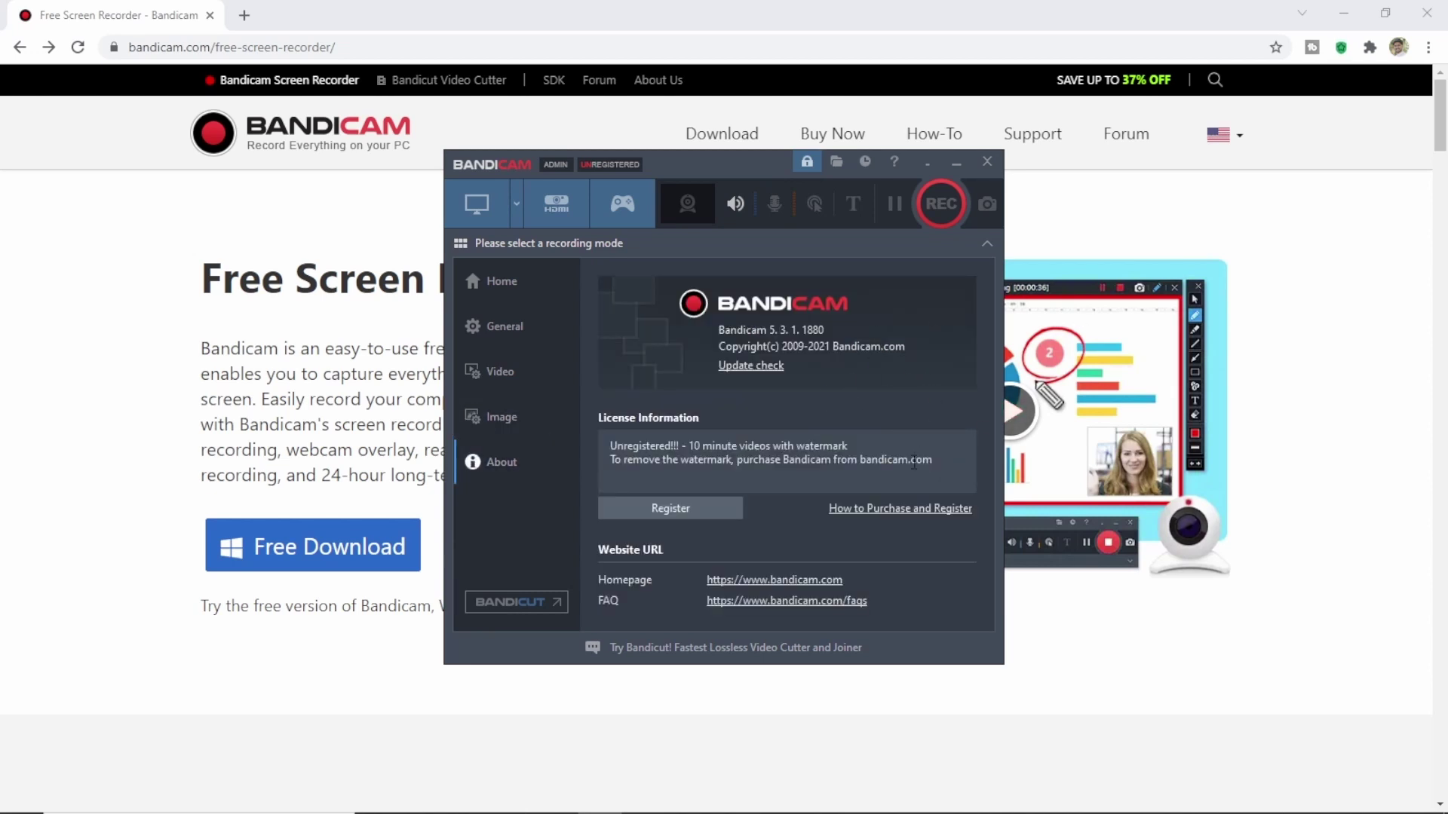
left_click(526, 283)
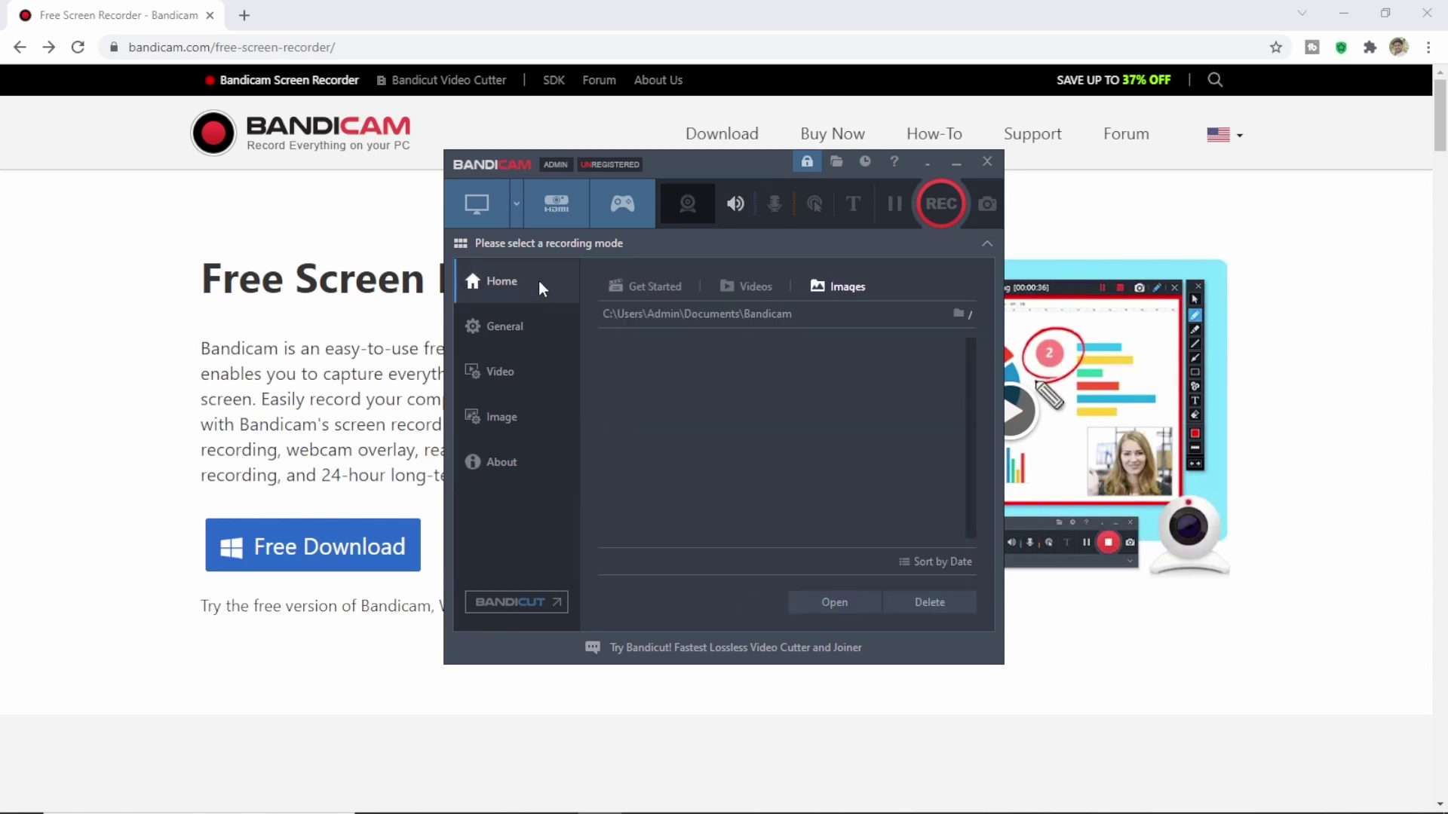
left_click(642, 292)
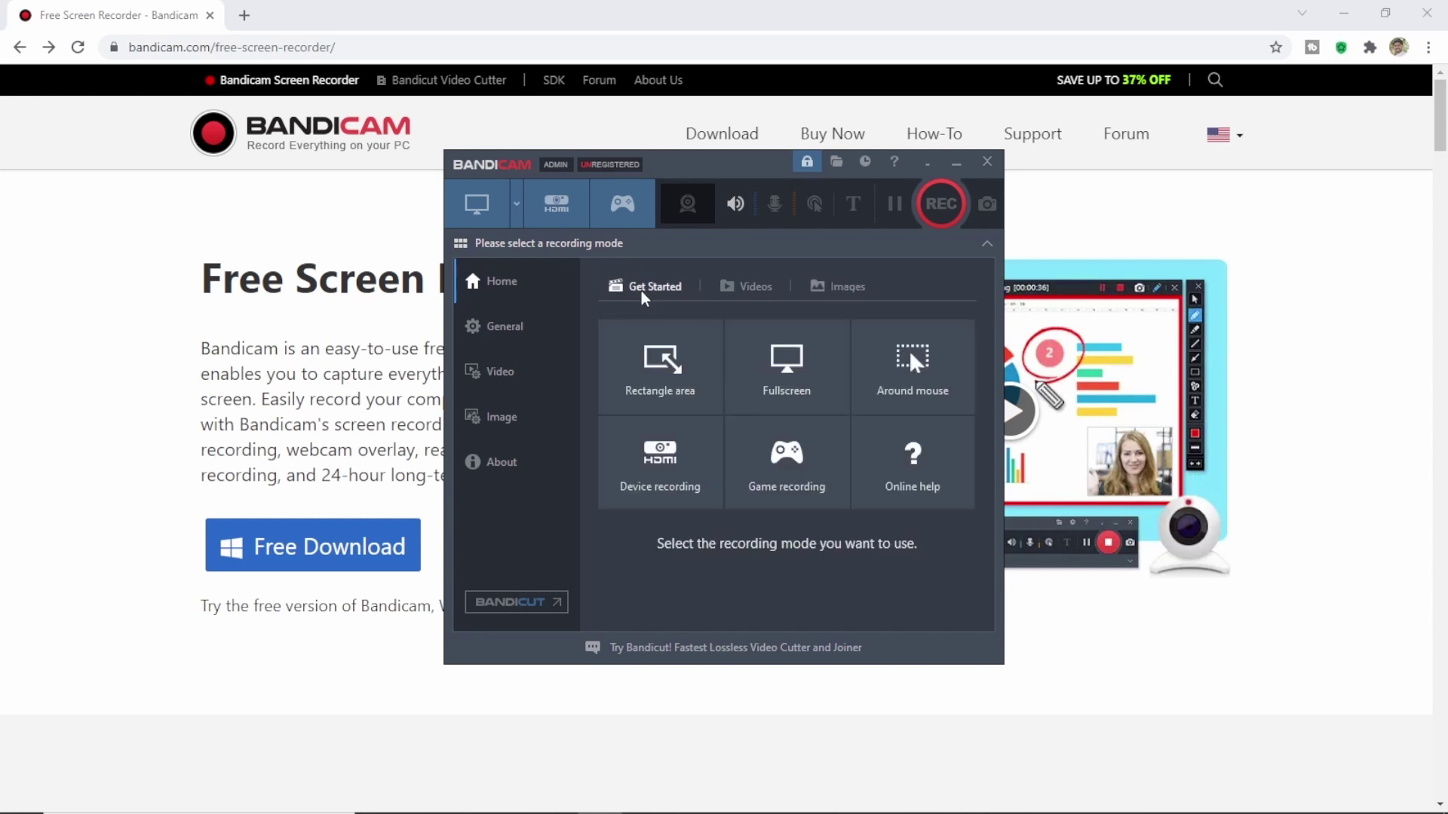
Examine the rectangle, fullscreen and around-mouse recording options, the webcam preview in device recording mode, and the game recording mode.
left_click(519, 205)
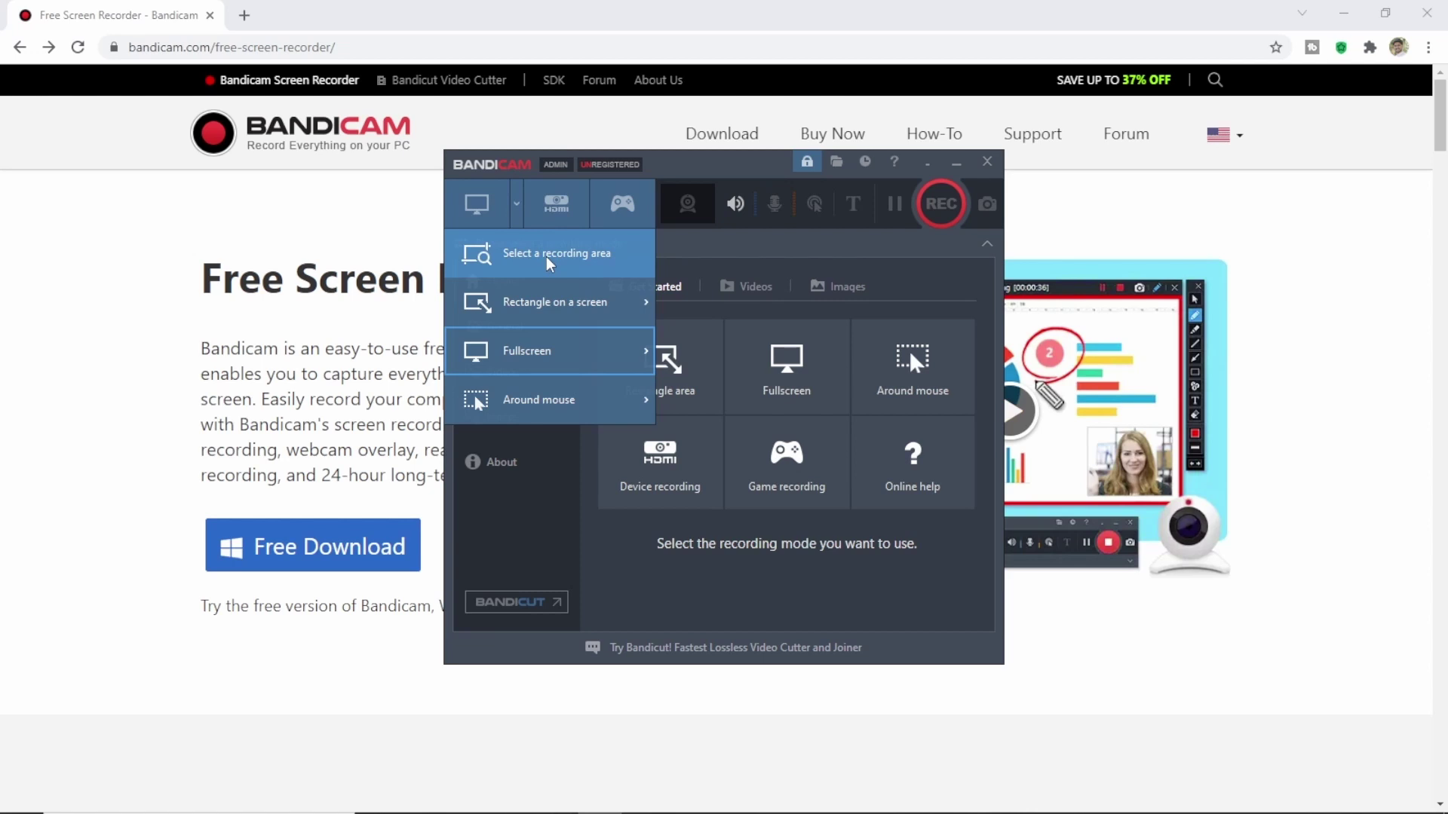
mouse_move(546, 304)
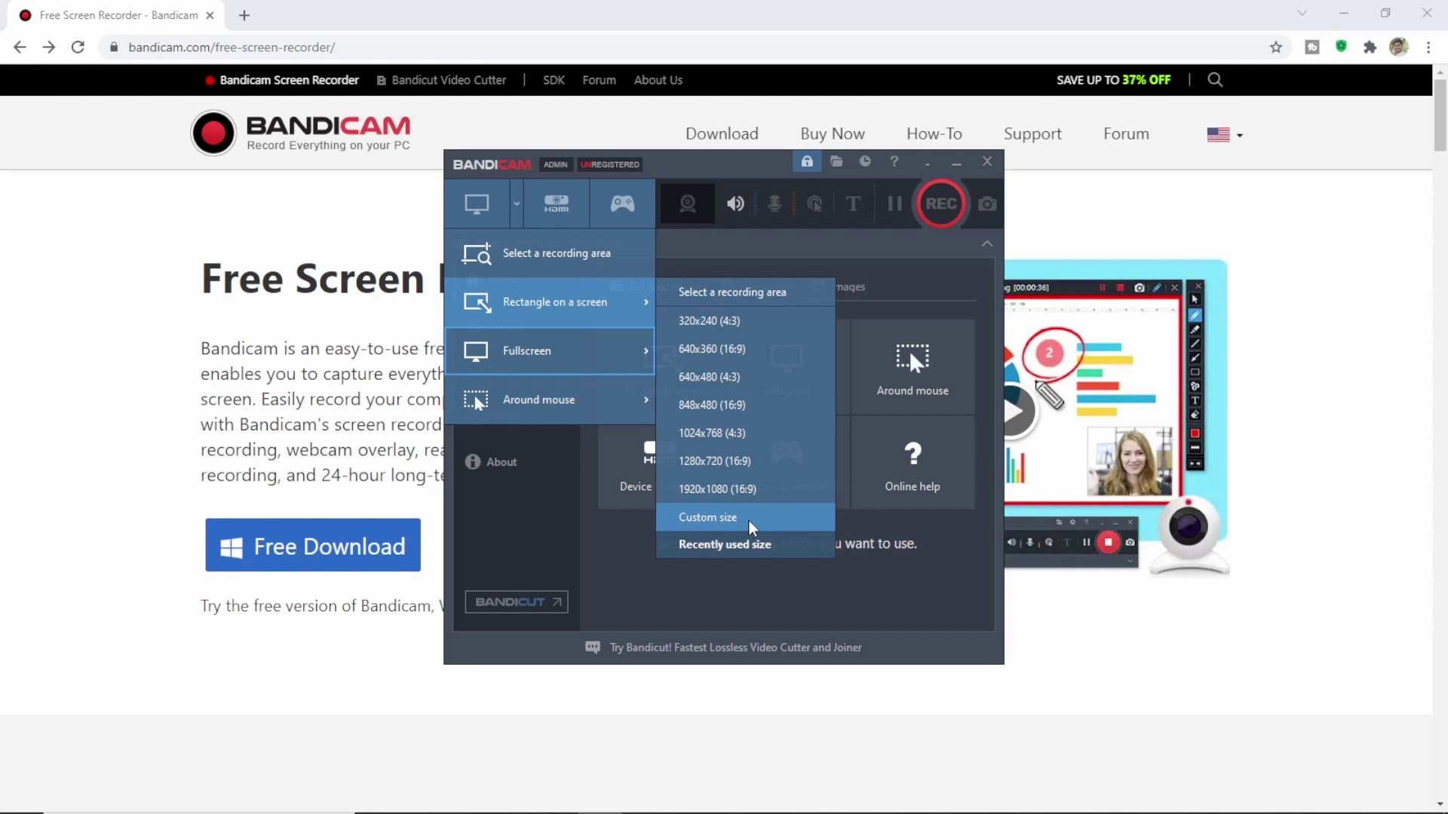
mouse_move(623, 359)
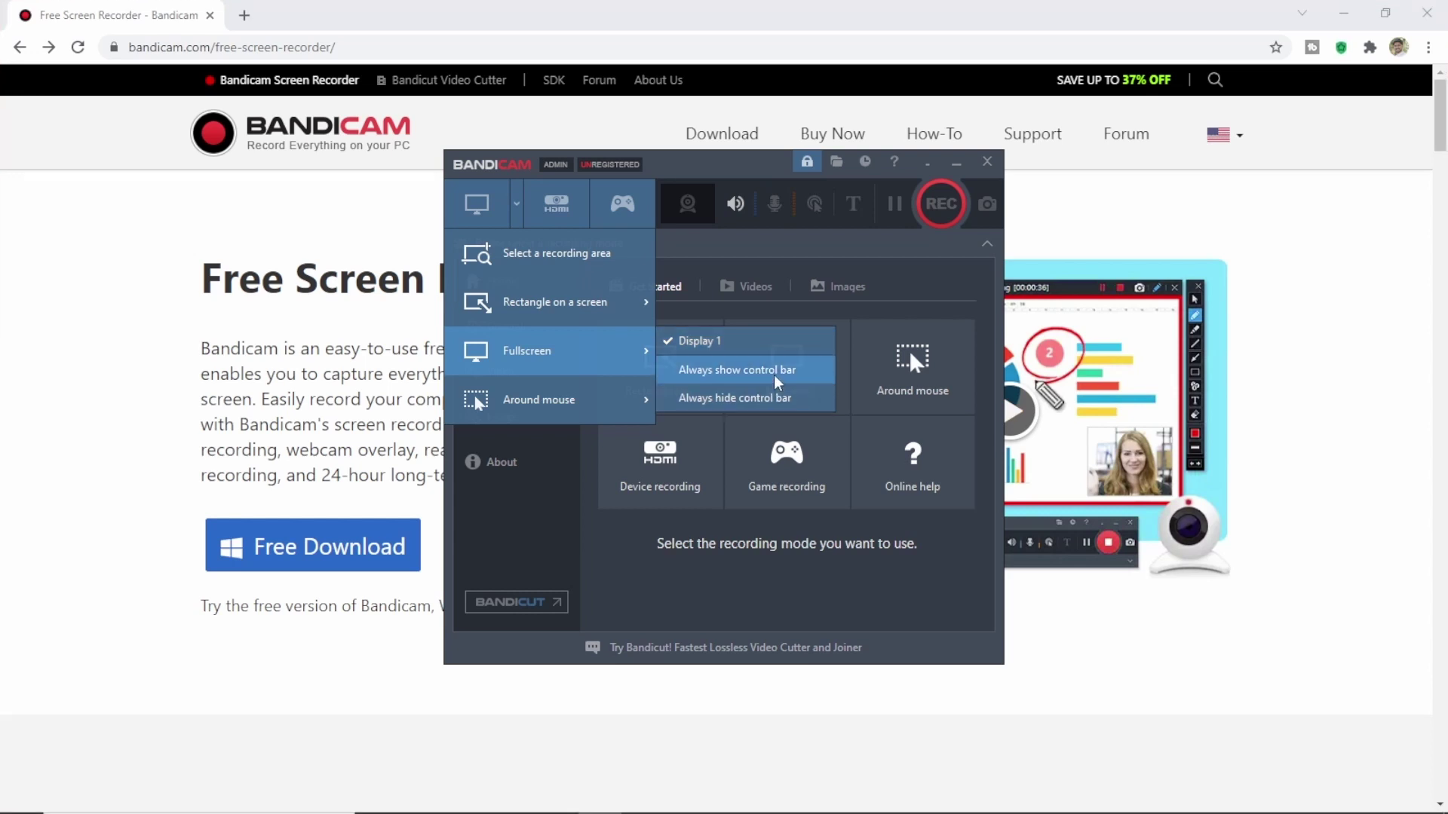
mouse_move(618, 411)
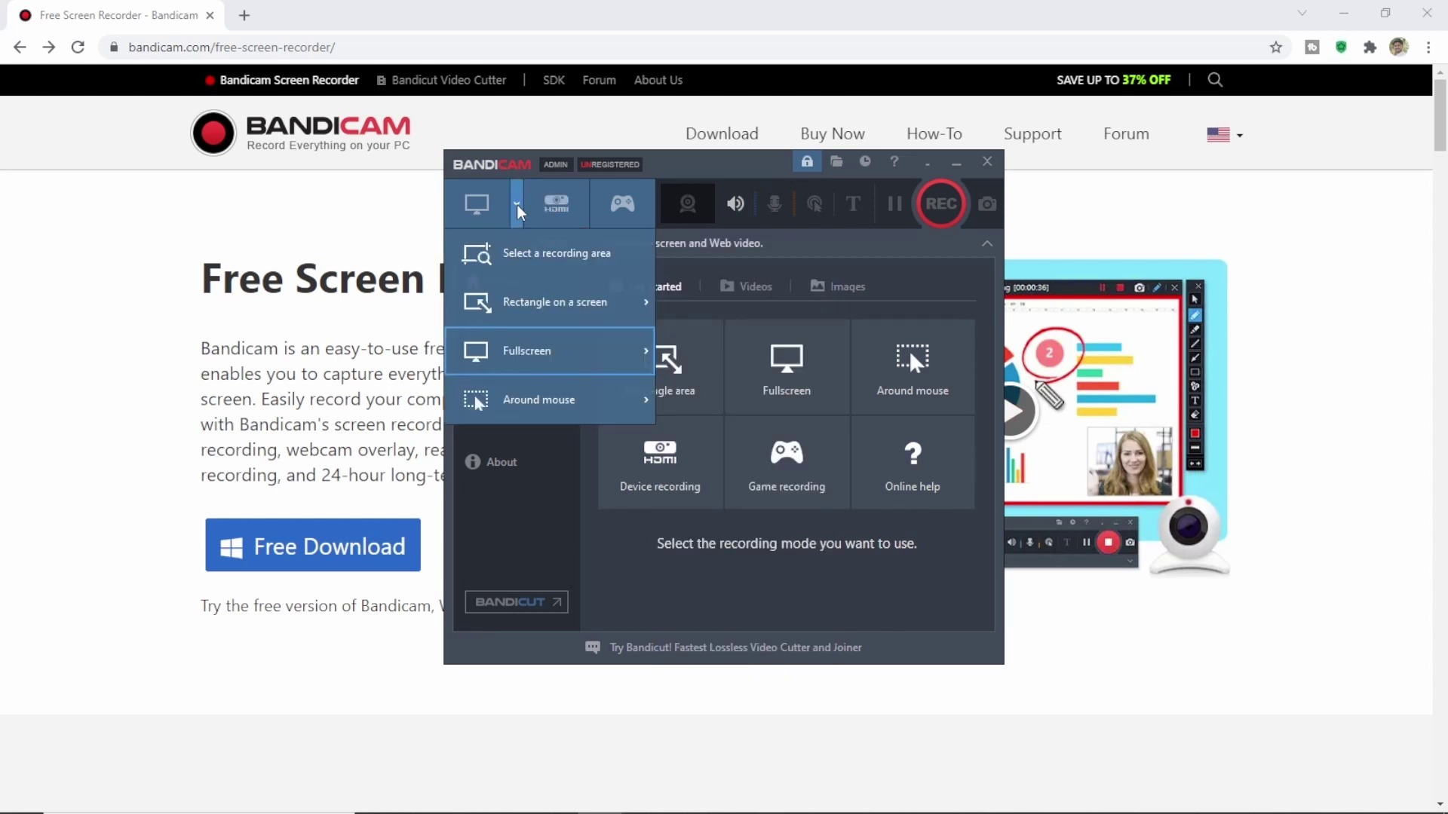
left_click(558, 203)
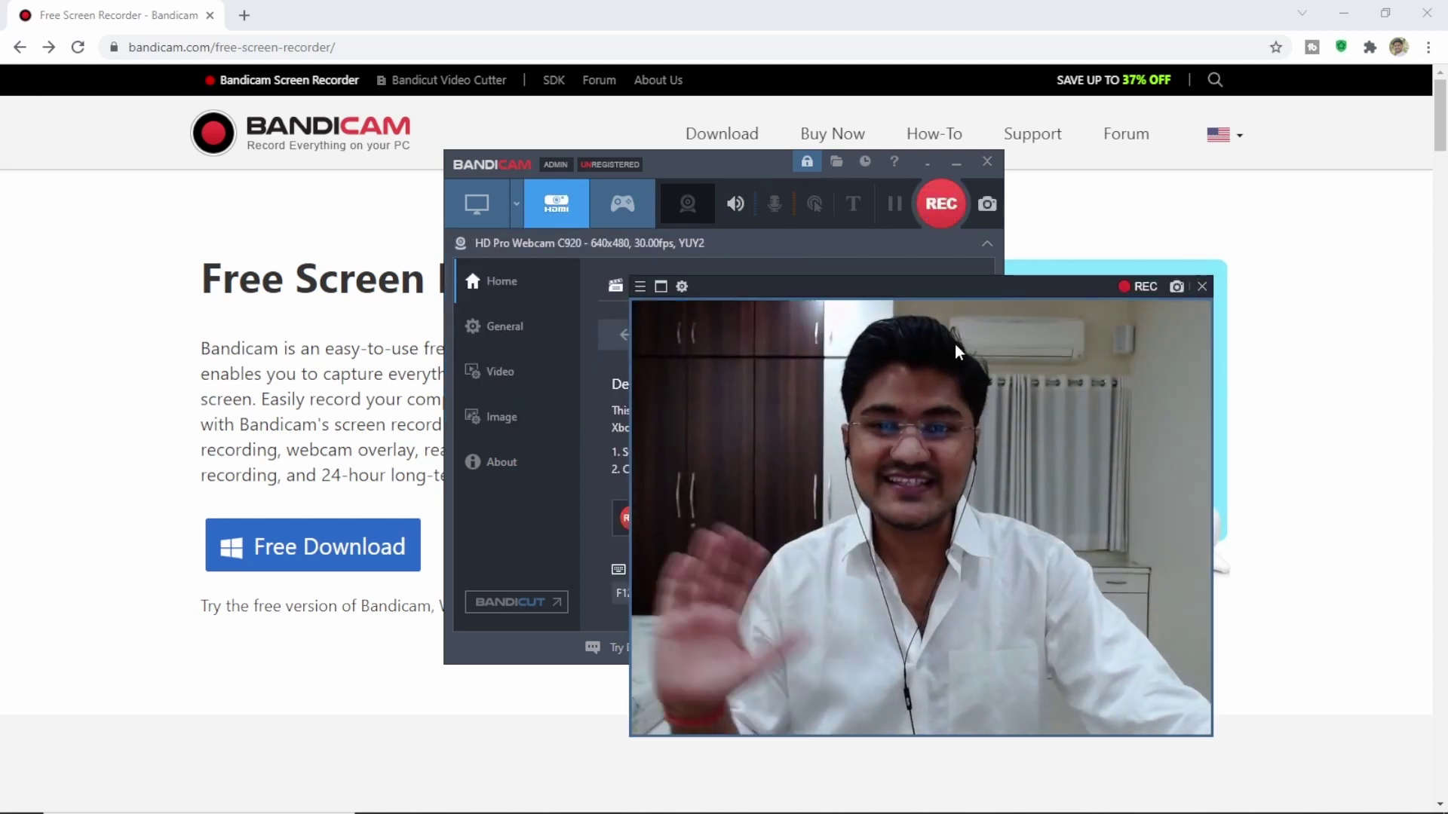
left_click(1202, 287)
left_click(624, 208)
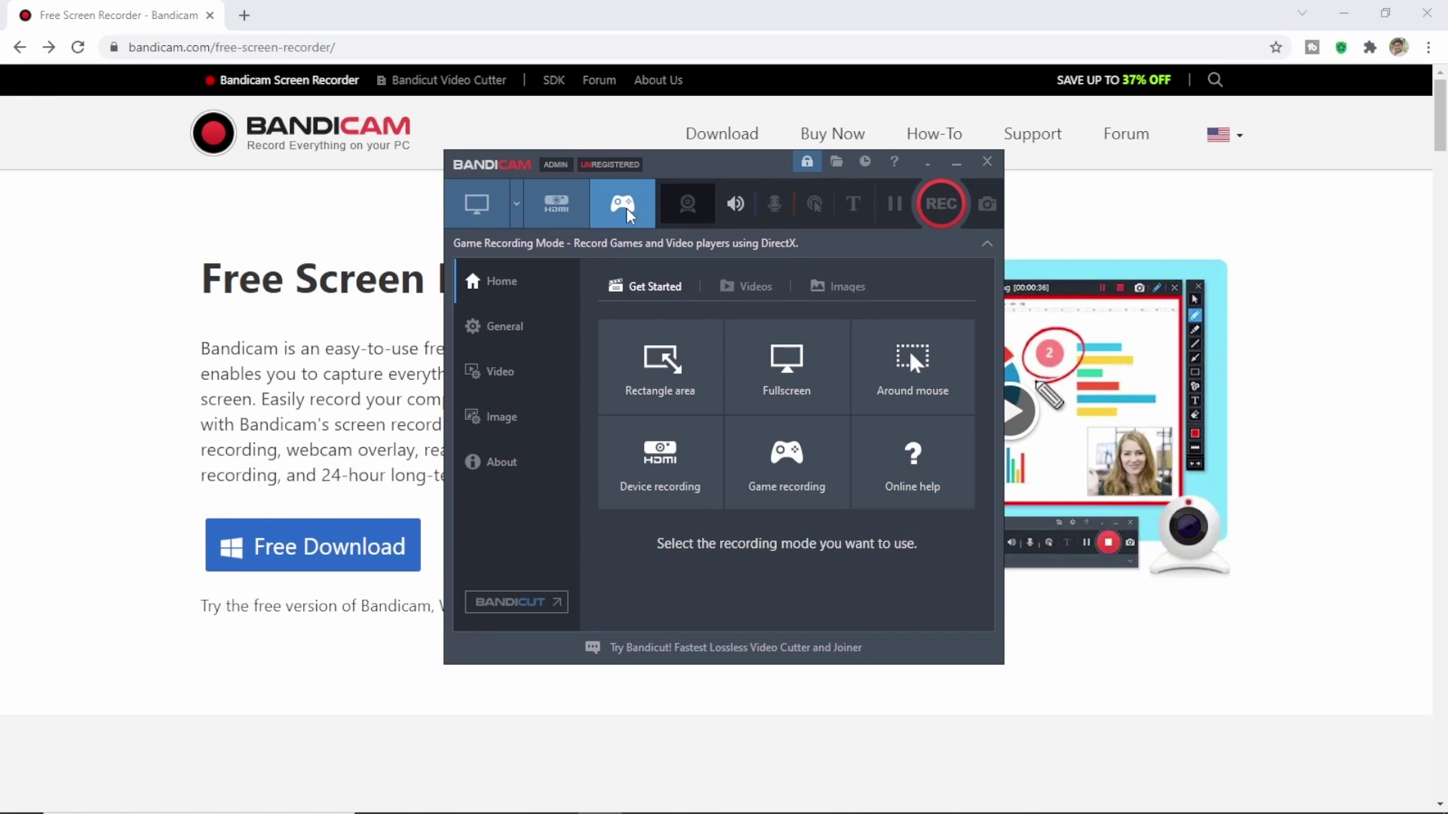
left_click(626, 215)
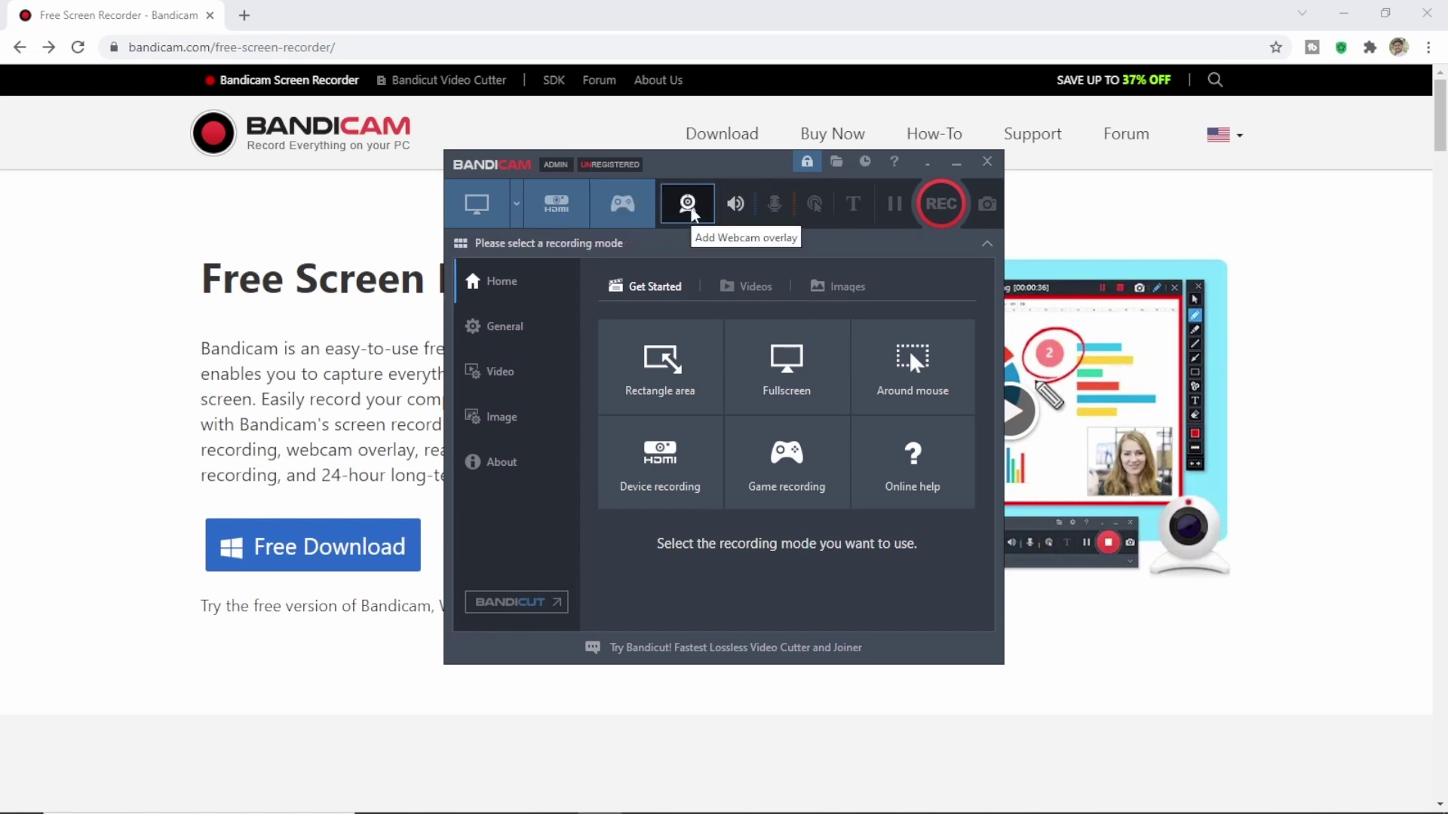
Enable the webcam overlay in the recording settings and select HD Pro Webcam C920 with the auto-detect format.
left_click(688, 205)
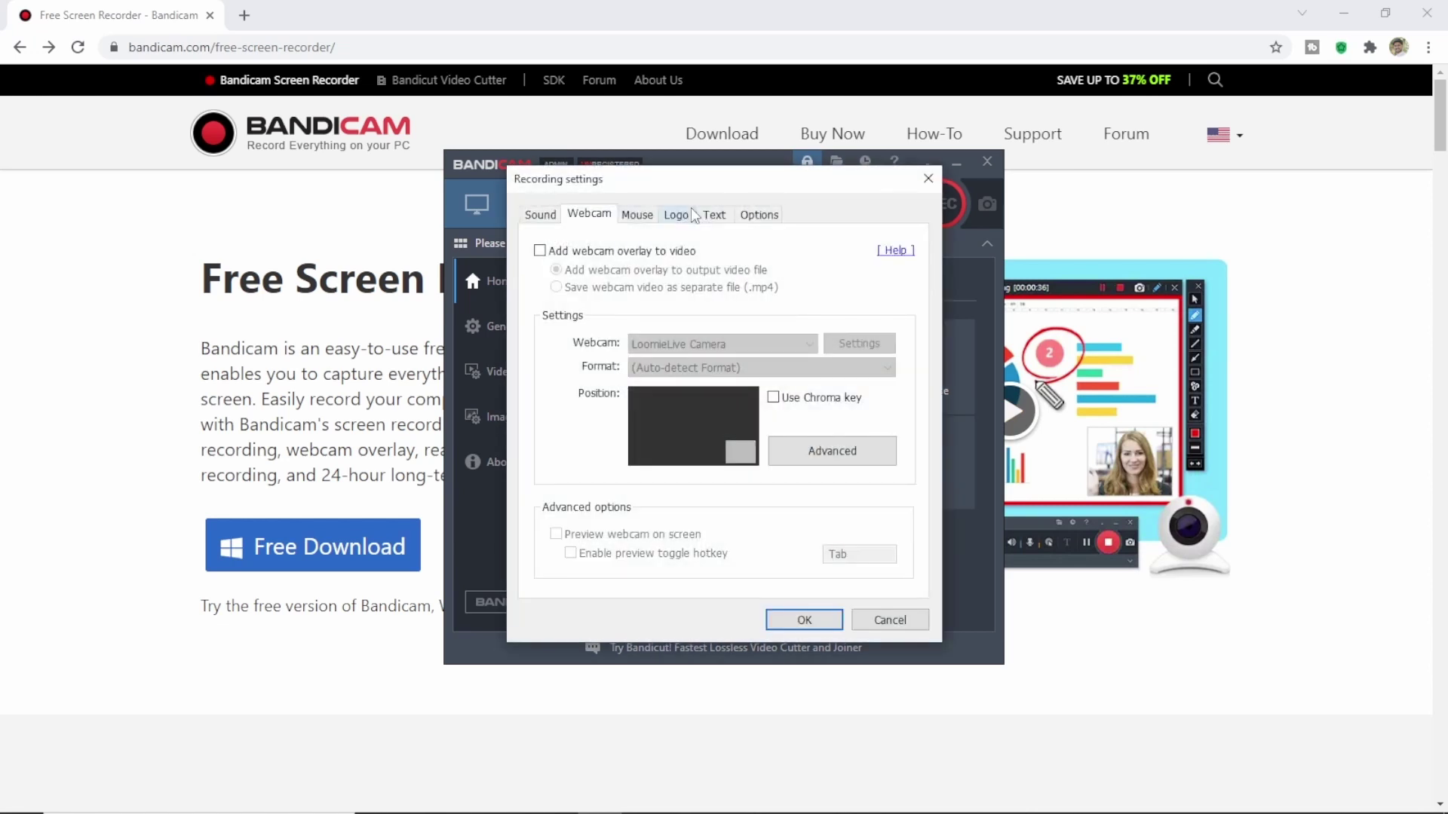
left_click(540, 252)
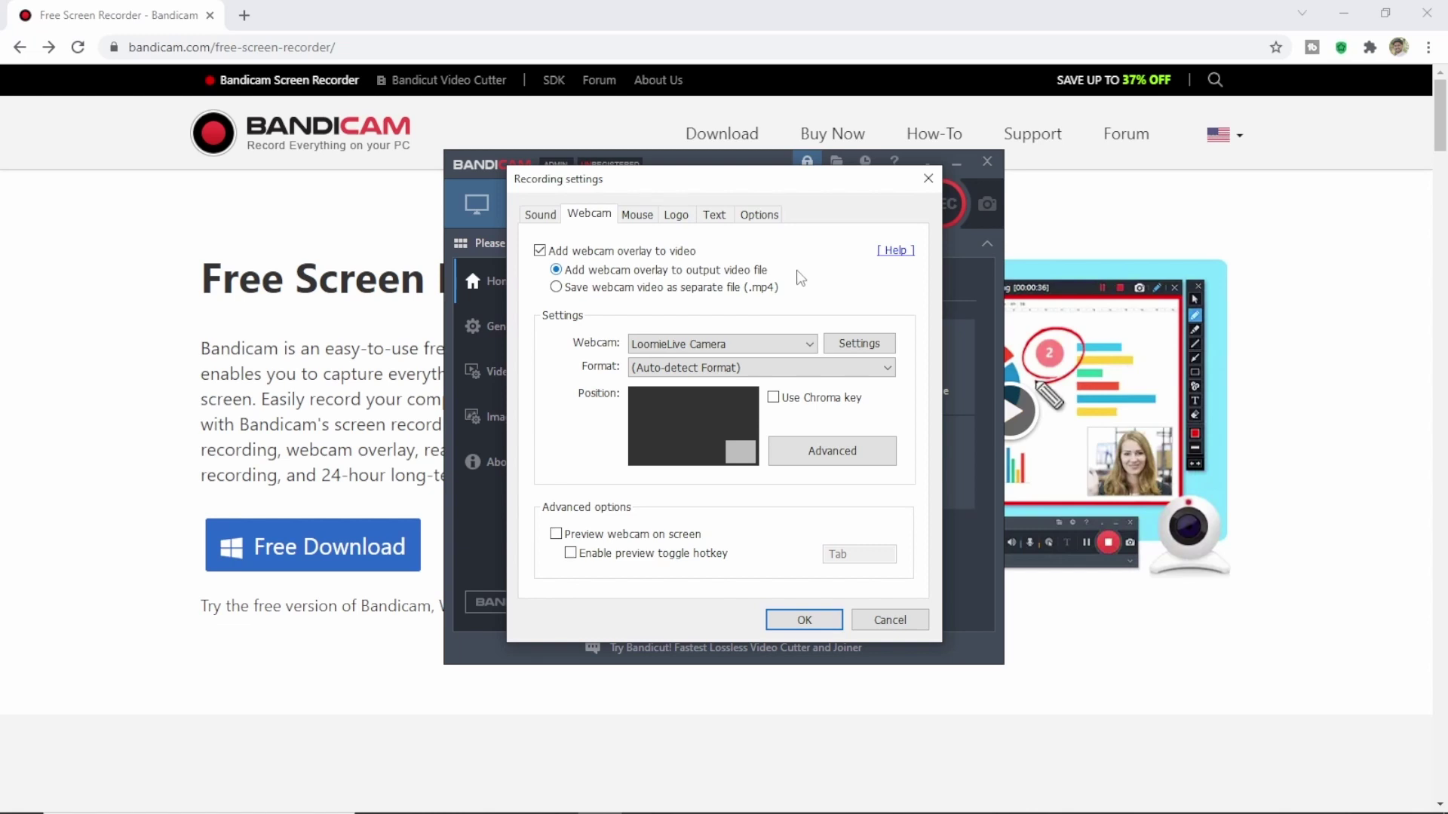
left_click(771, 344)
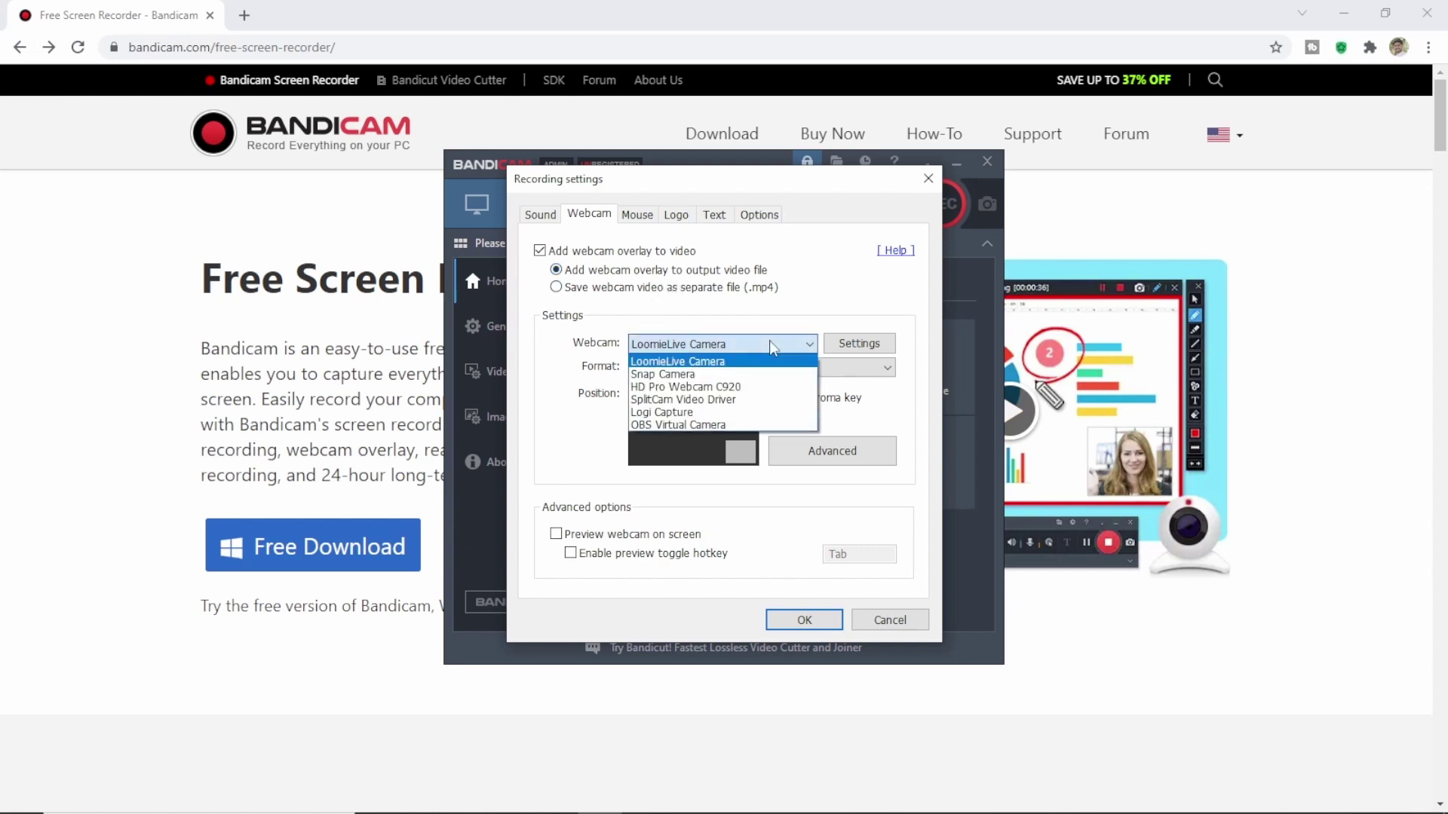
left_click(728, 393)
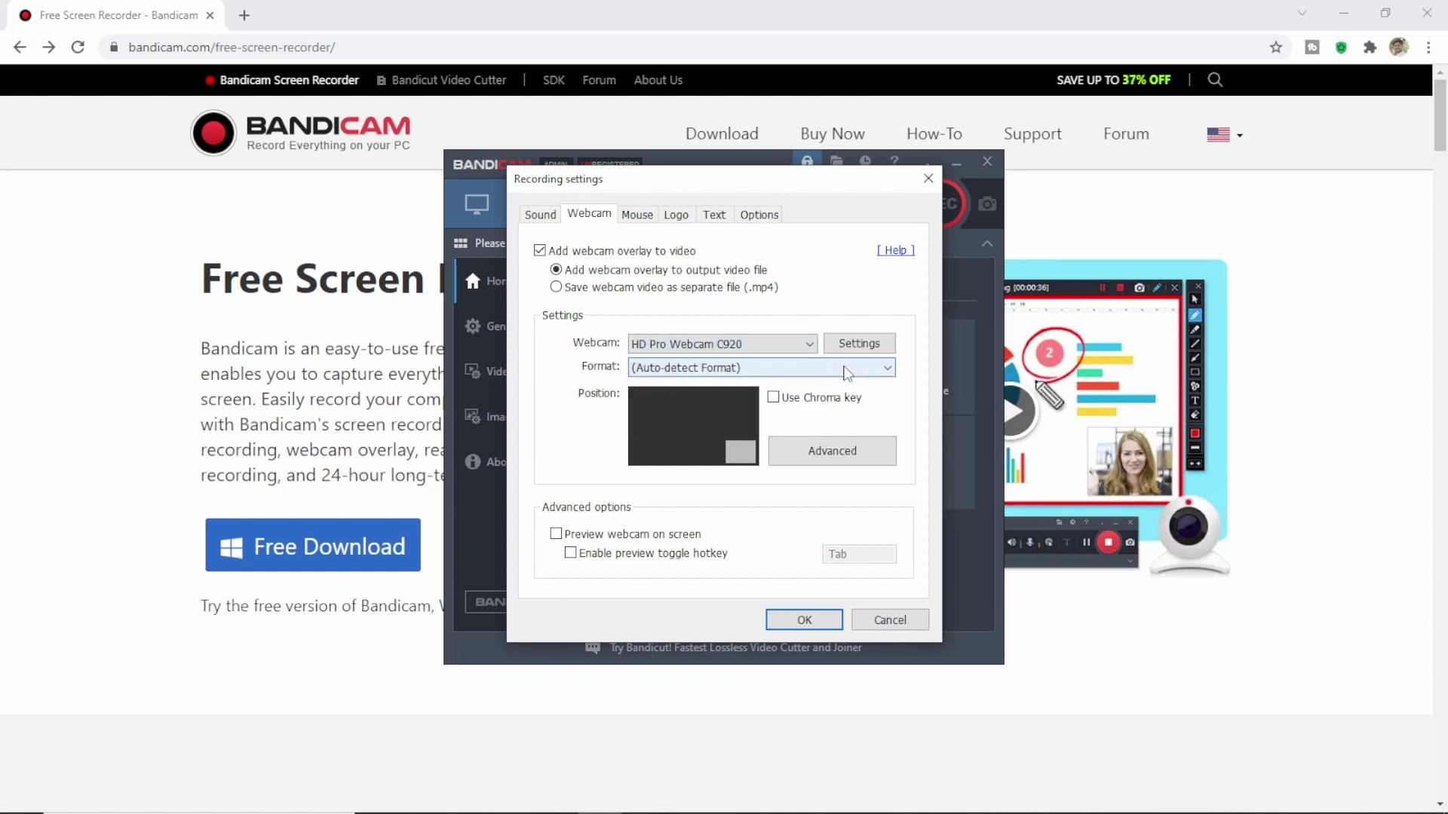
left_click(846, 370)
left_click(842, 368)
Try the full-frame, upper-left and lower-right preset positions for the webcam overlay in the advanced settings, then discard the changes.
left_click(745, 458)
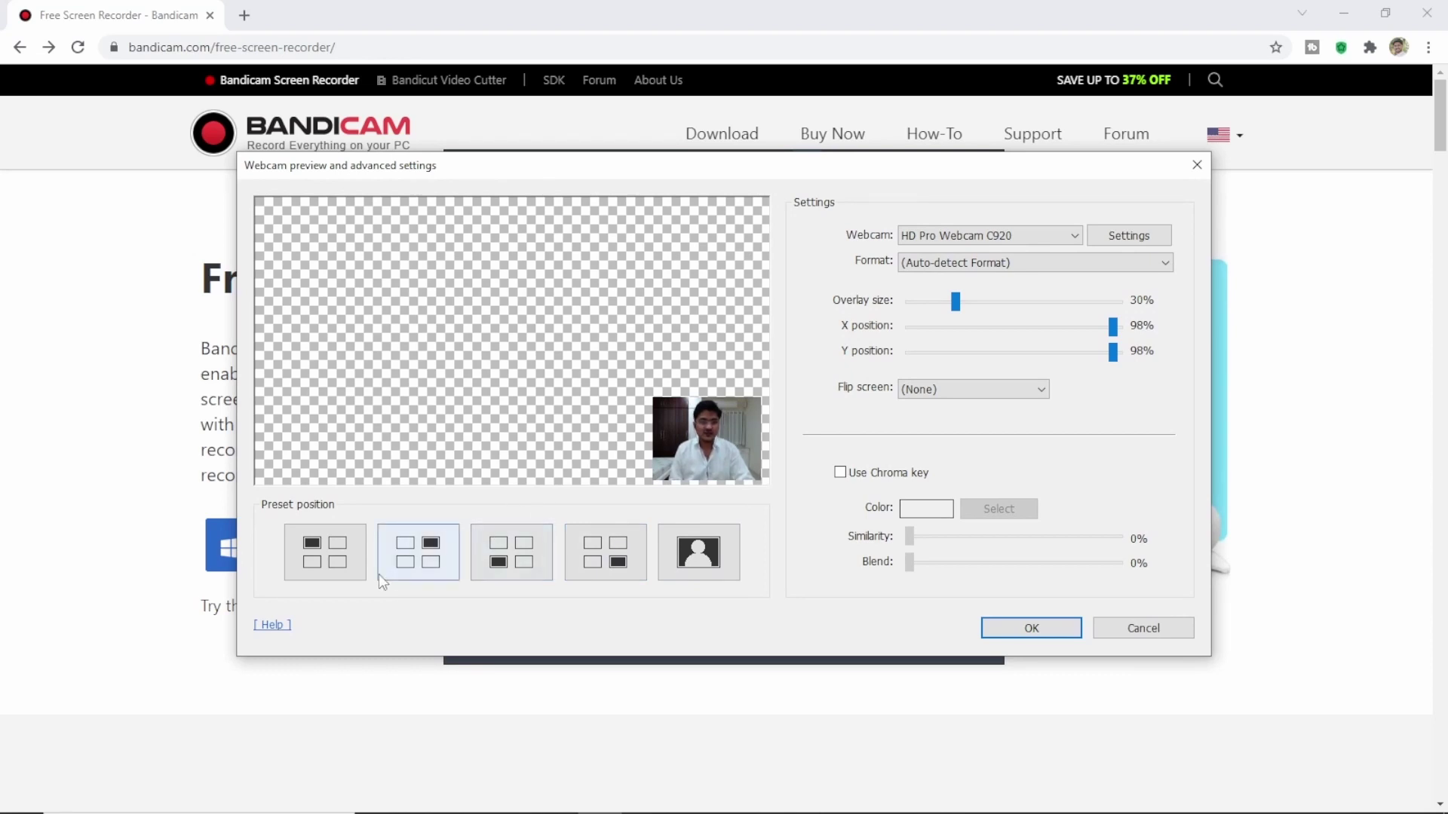
left_click(700, 570)
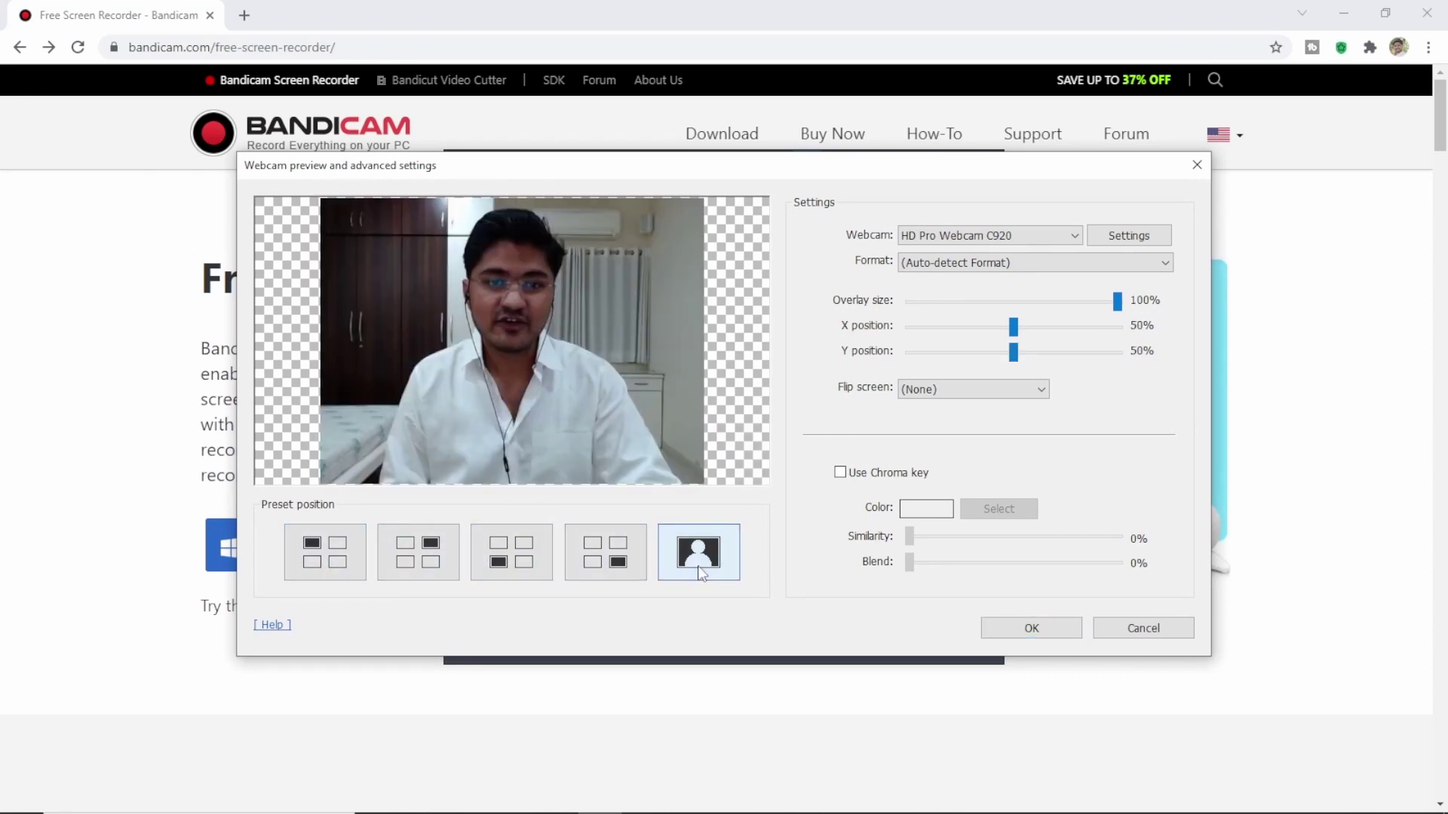
left_click(325, 552)
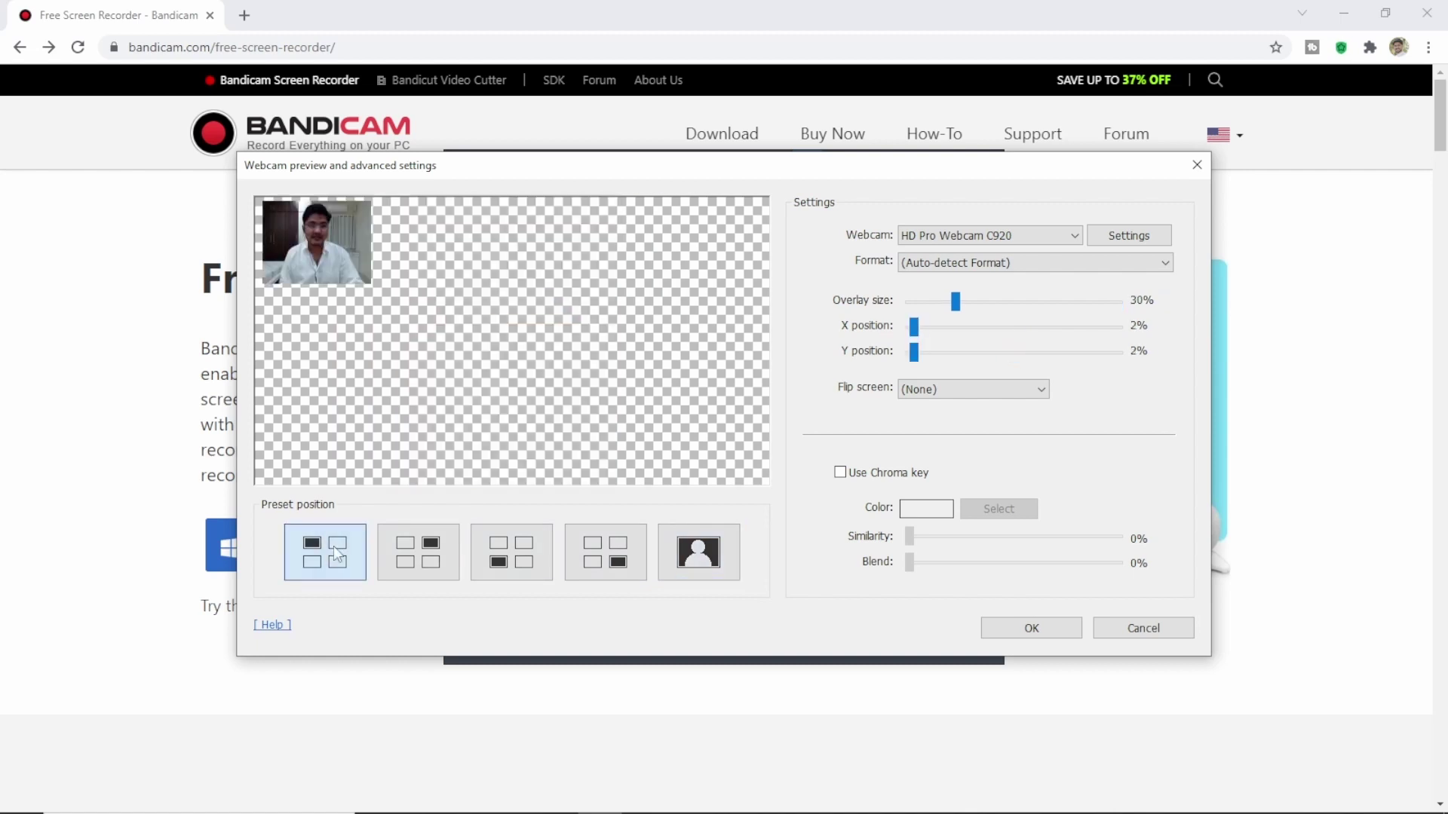
left_click(606, 552)
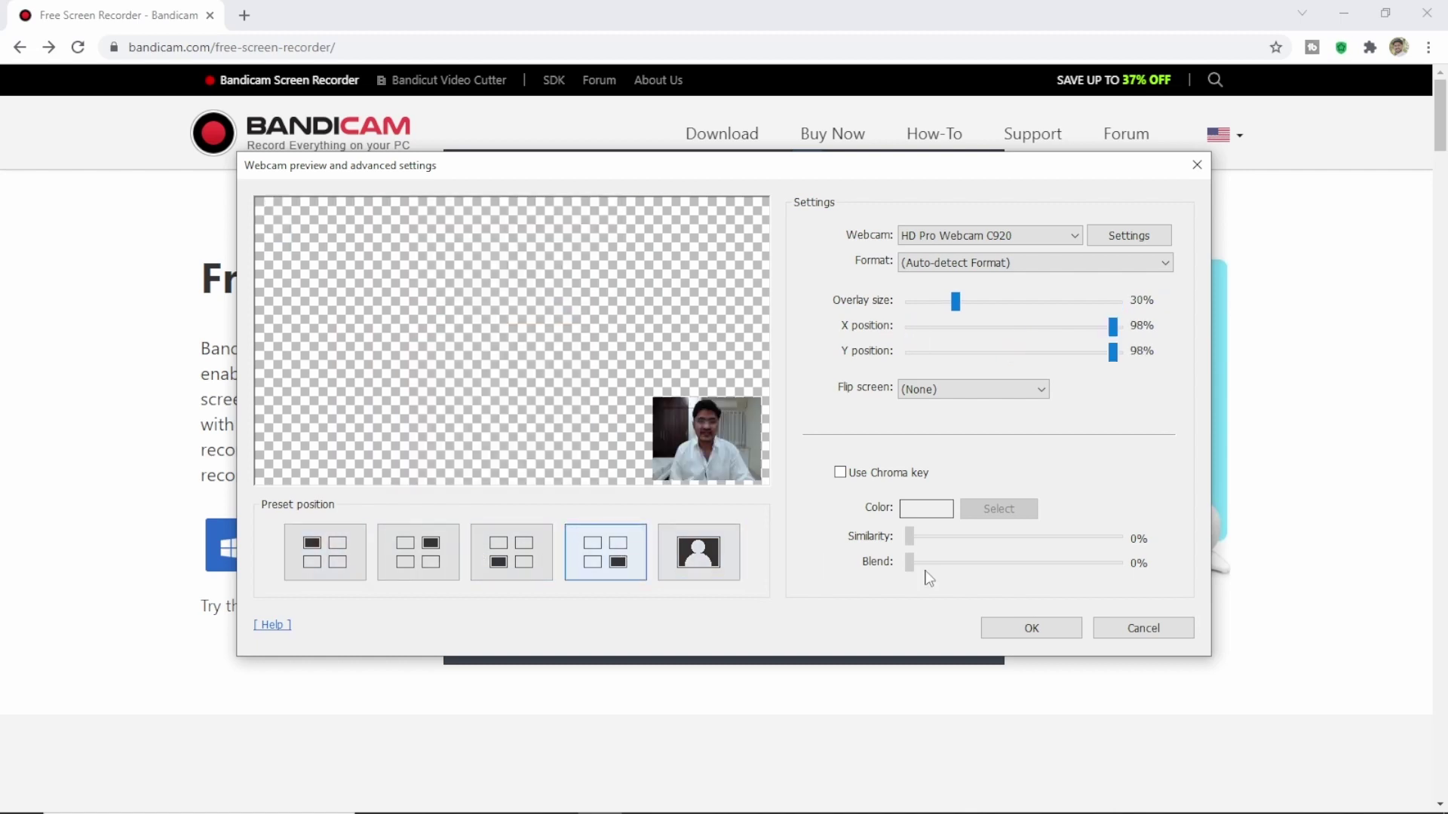
left_click(1148, 632)
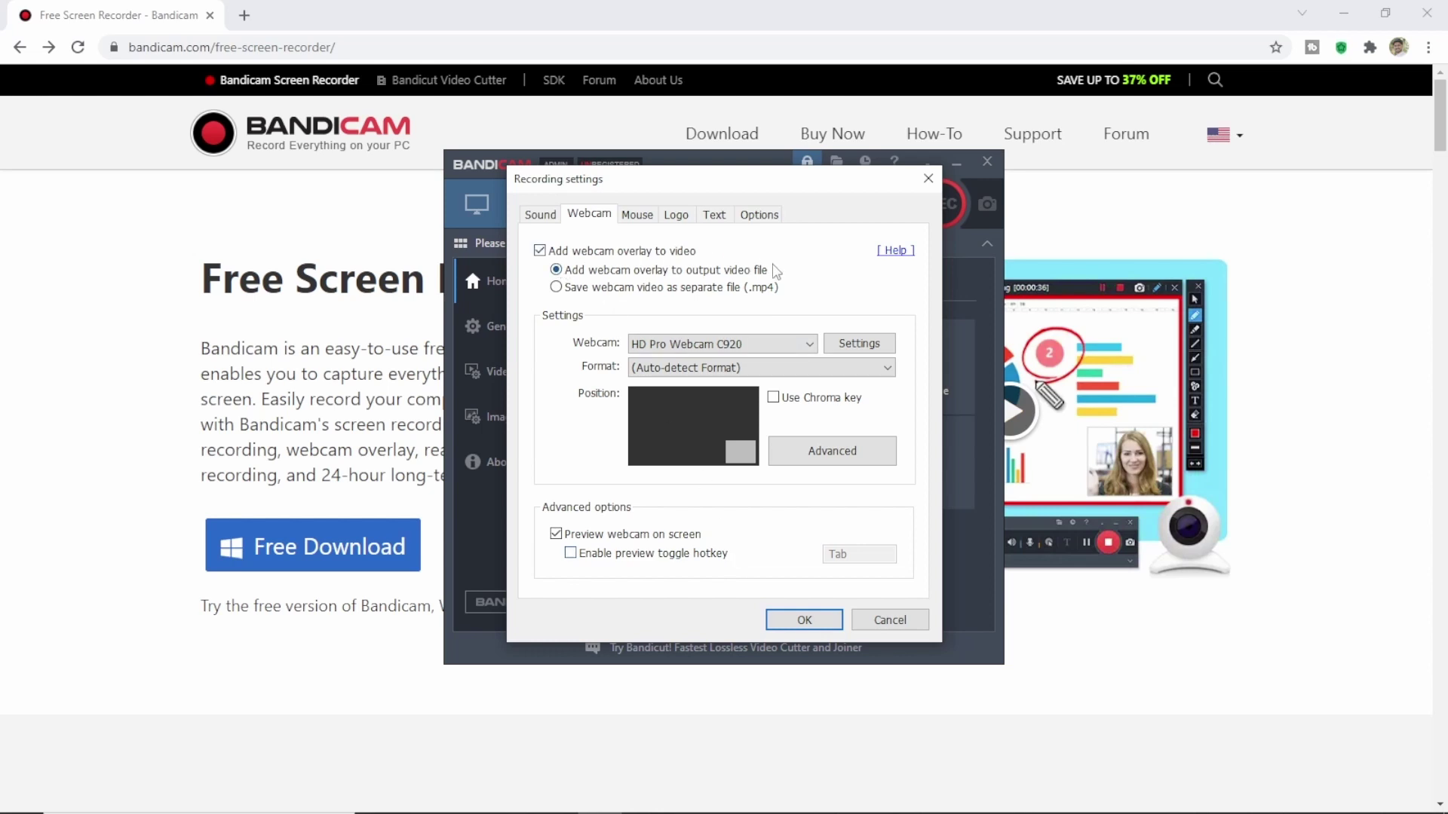
Turn off the webcam overlay and set the primary microphone to Microphone (HD Pro Webcam C920).
left_click(540, 251)
left_click(540, 219)
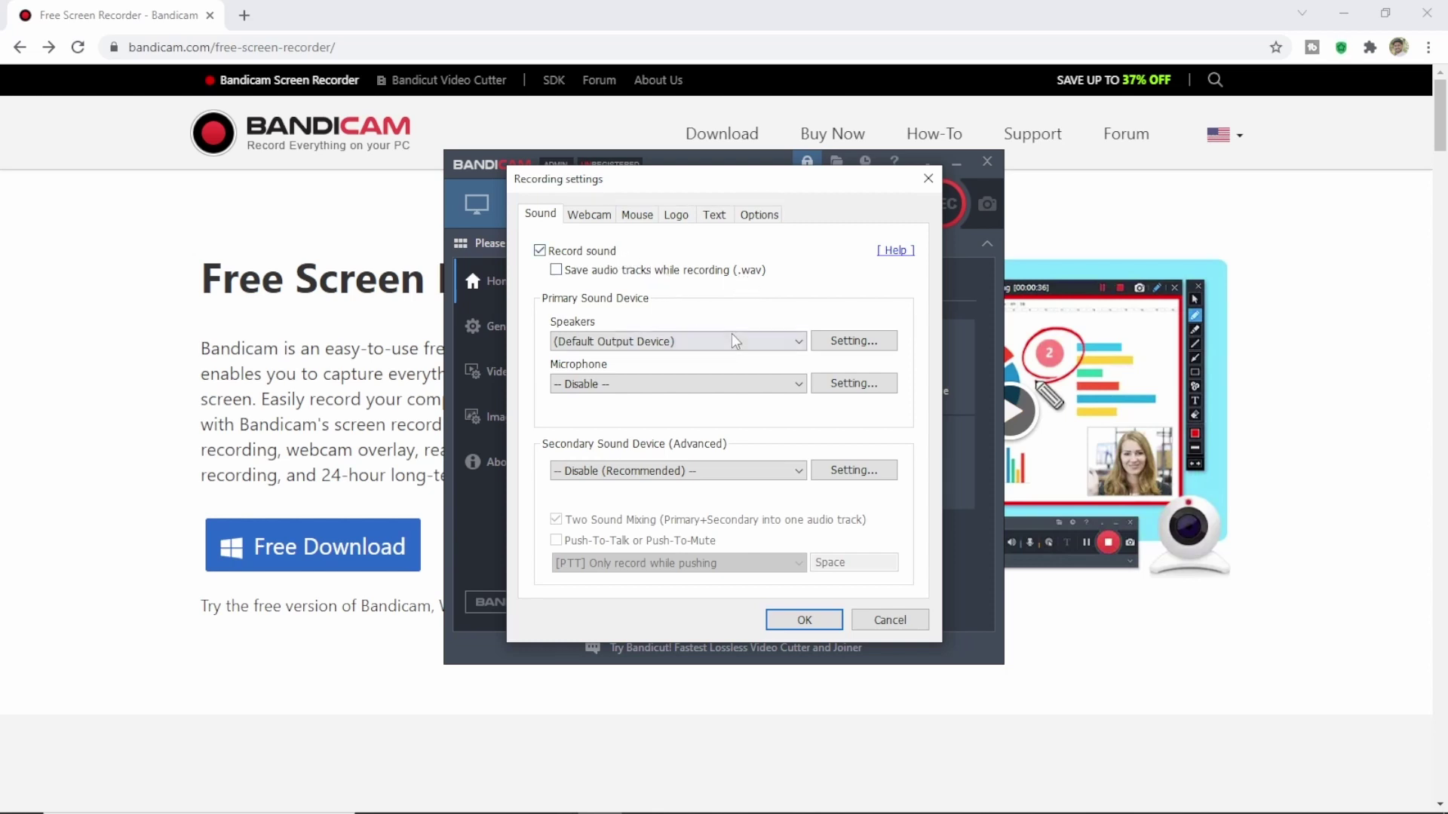
left_click(798, 384)
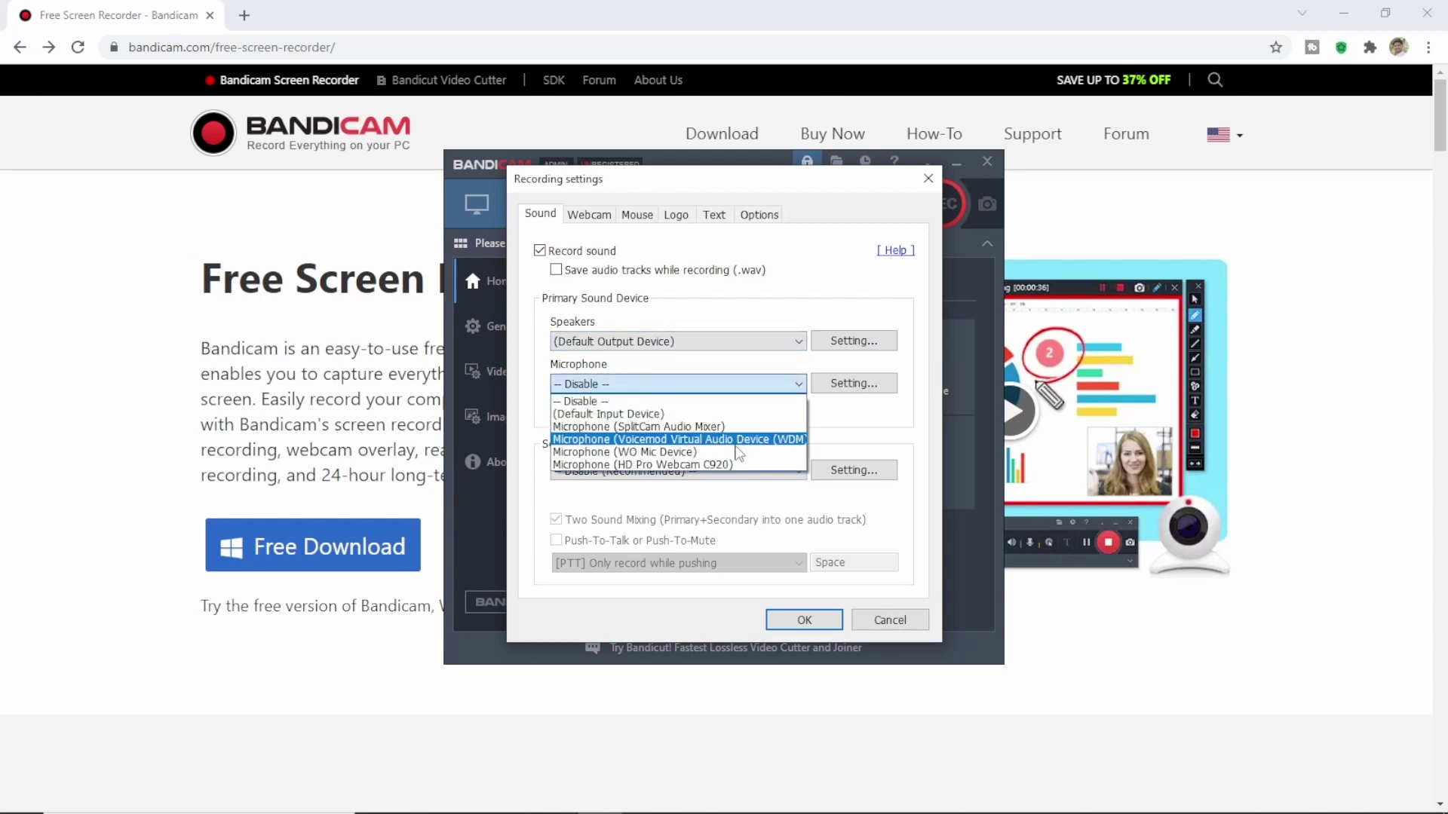
left_click(727, 463)
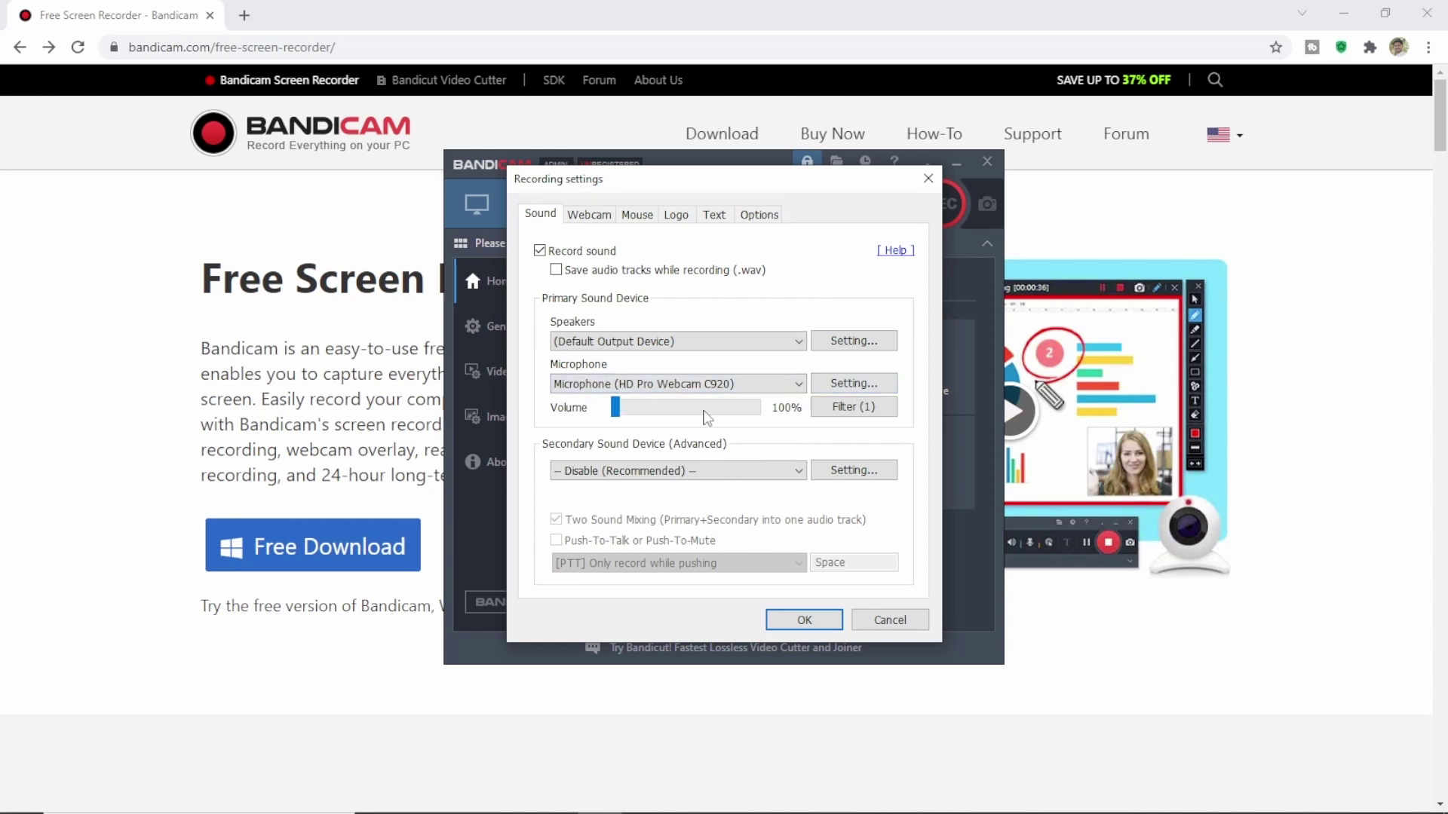
Examine the microphone's Convert to Mono and Noise Suppression filters and the available secondary sound devices.
left_click(851, 408)
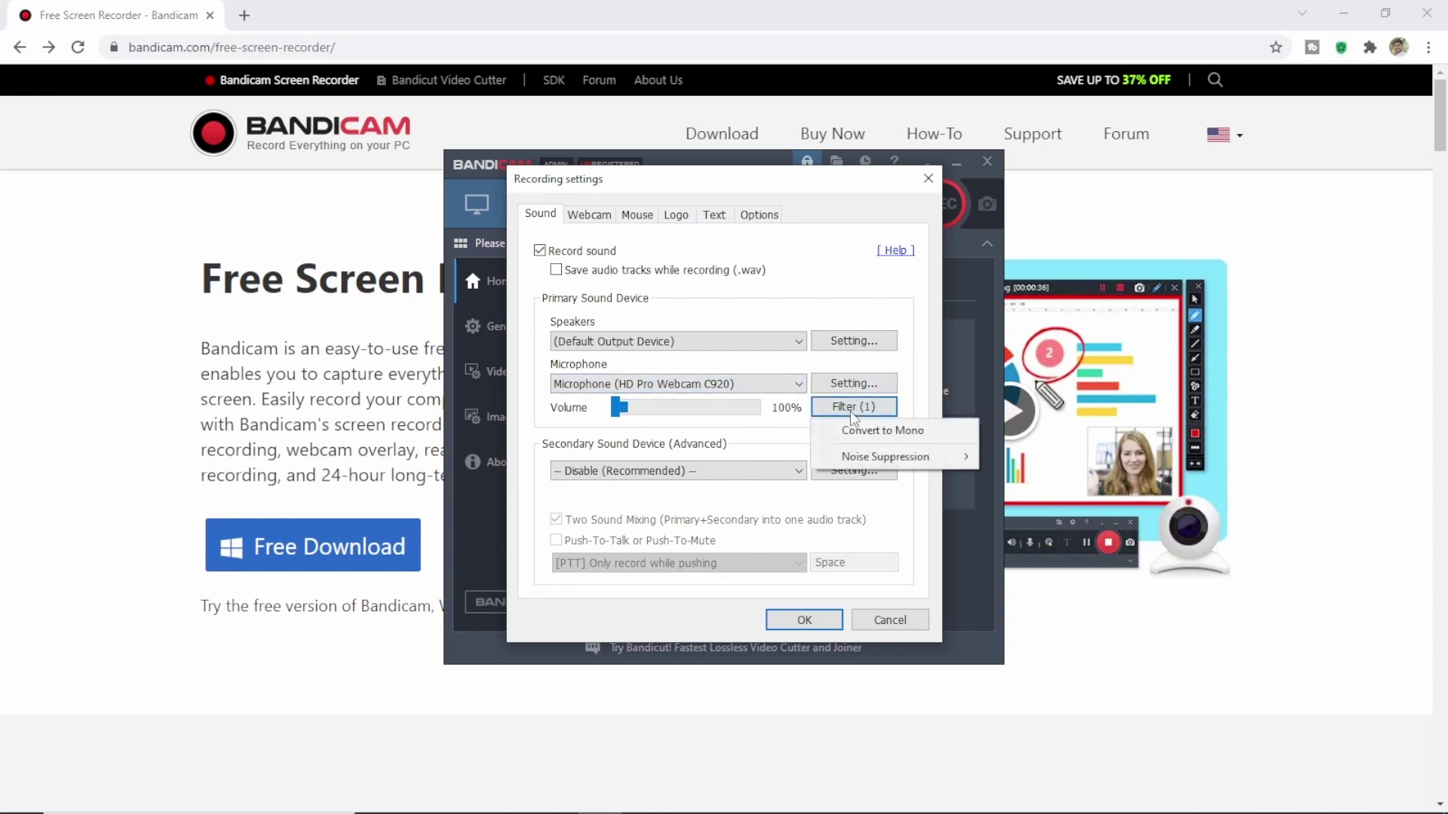
mouse_move(879, 459)
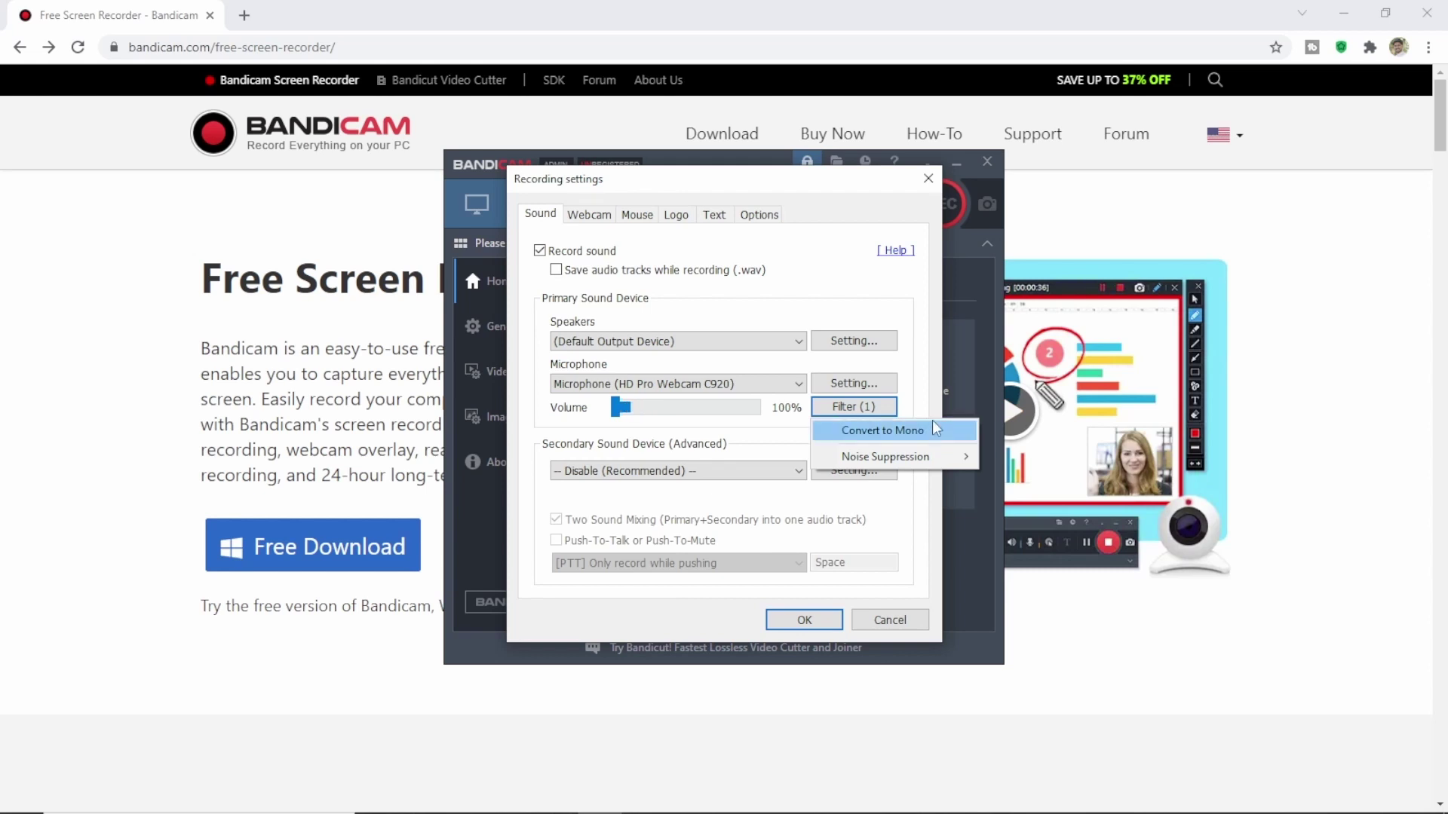
left_click(927, 389)
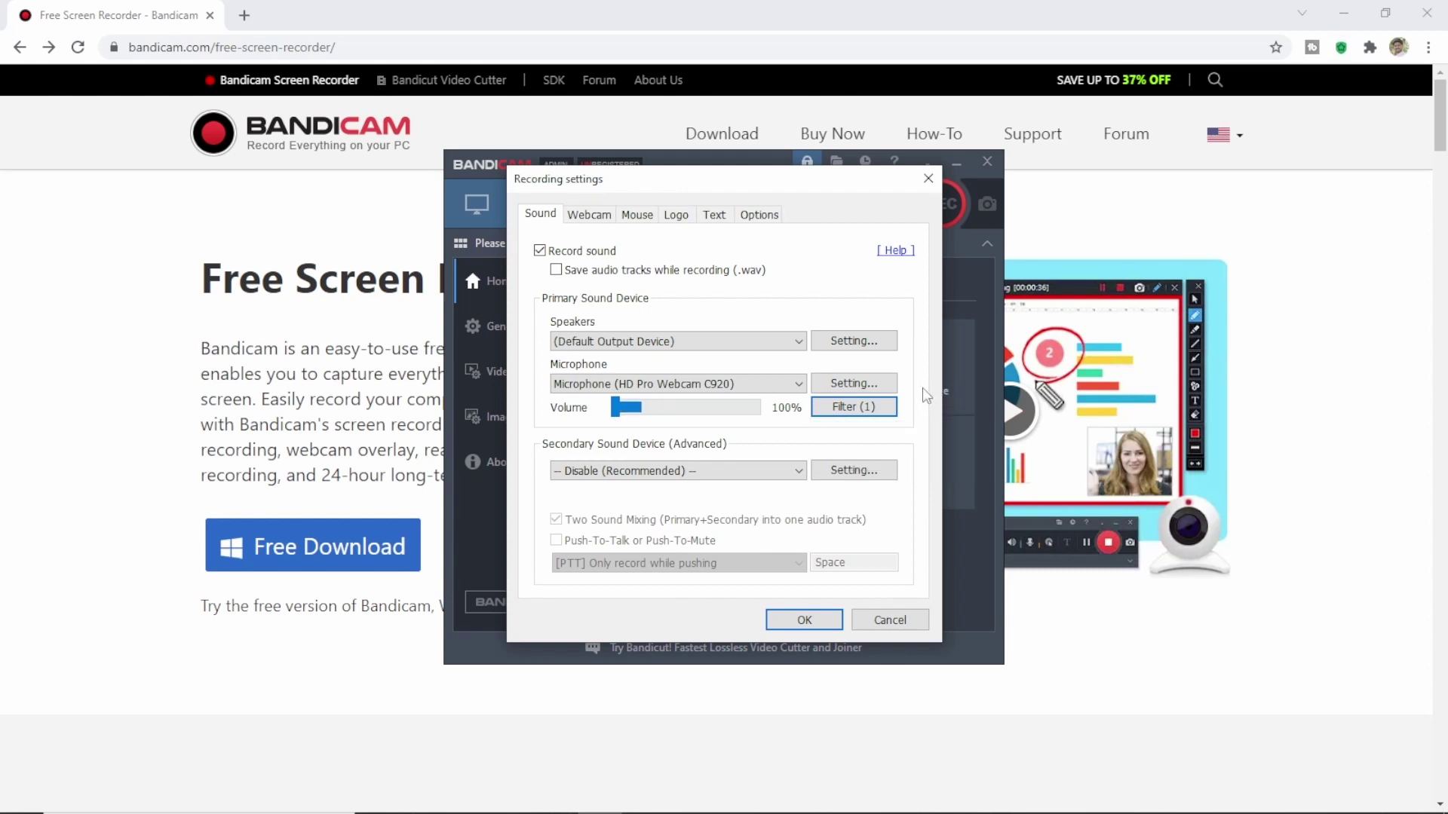
left_click(789, 473)
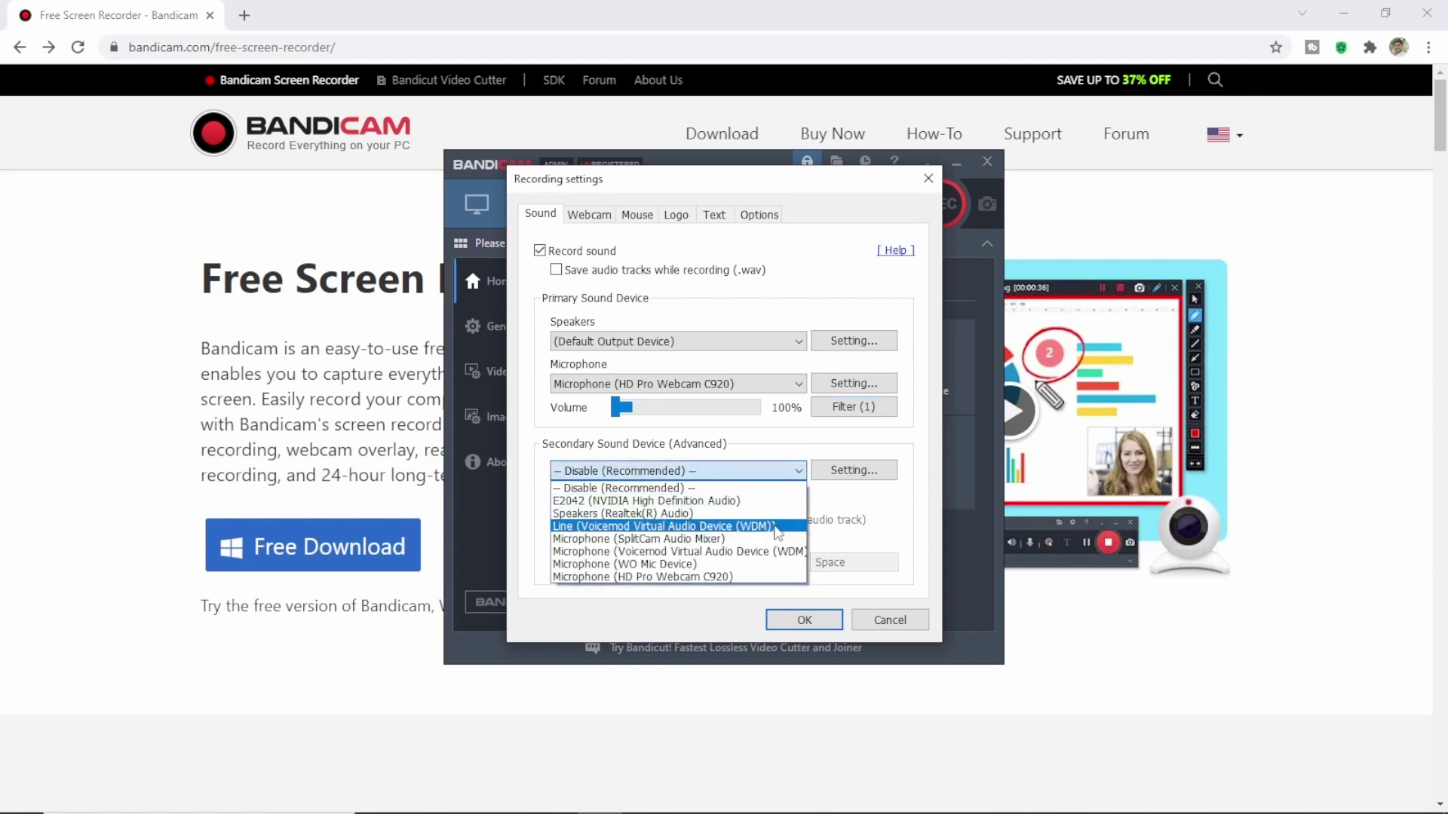
left_click(789, 474)
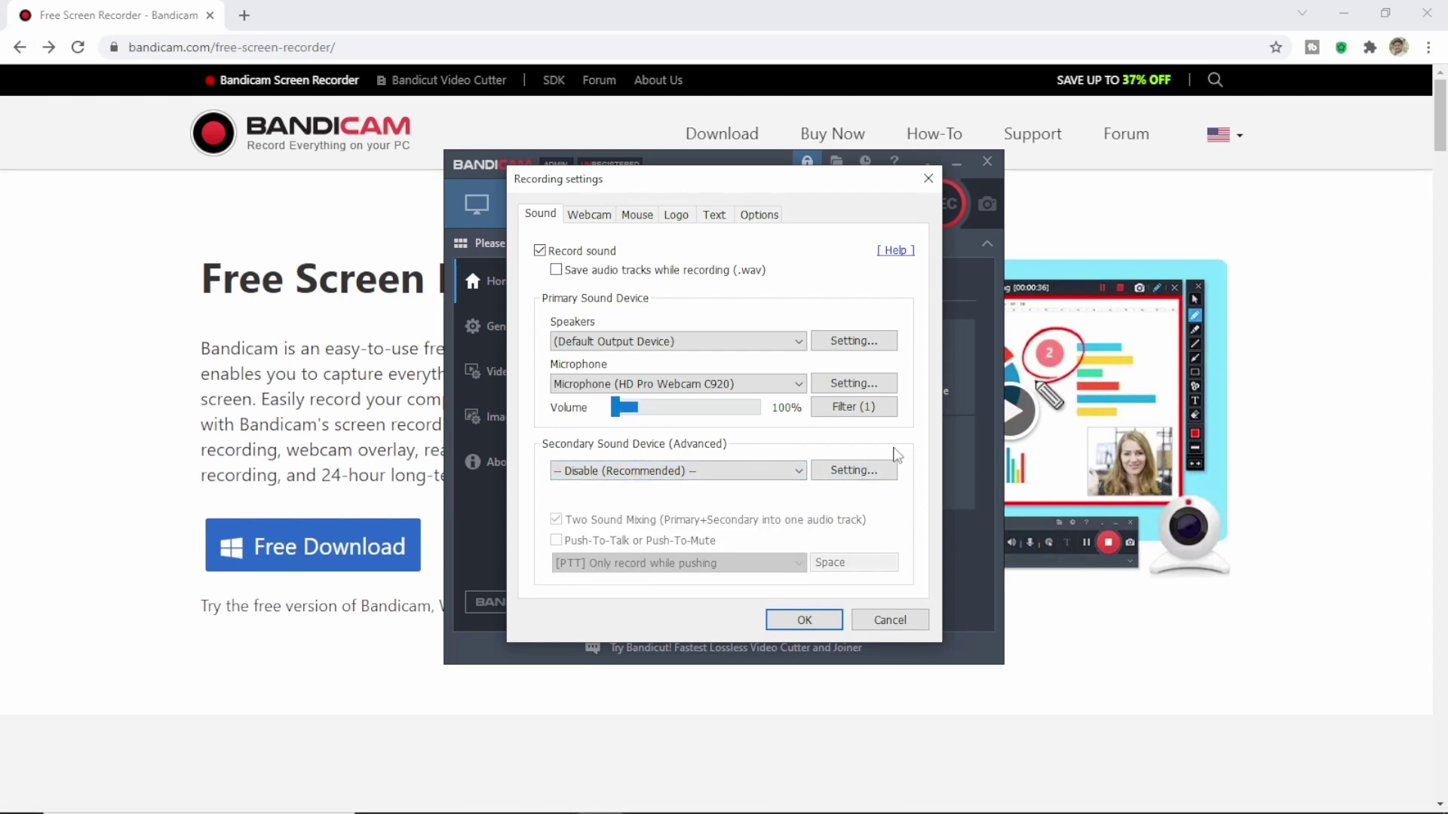
Enable the visible mouse cursor, the mouse click effect and the mouse highlight effect for recordings.
left_click(637, 218)
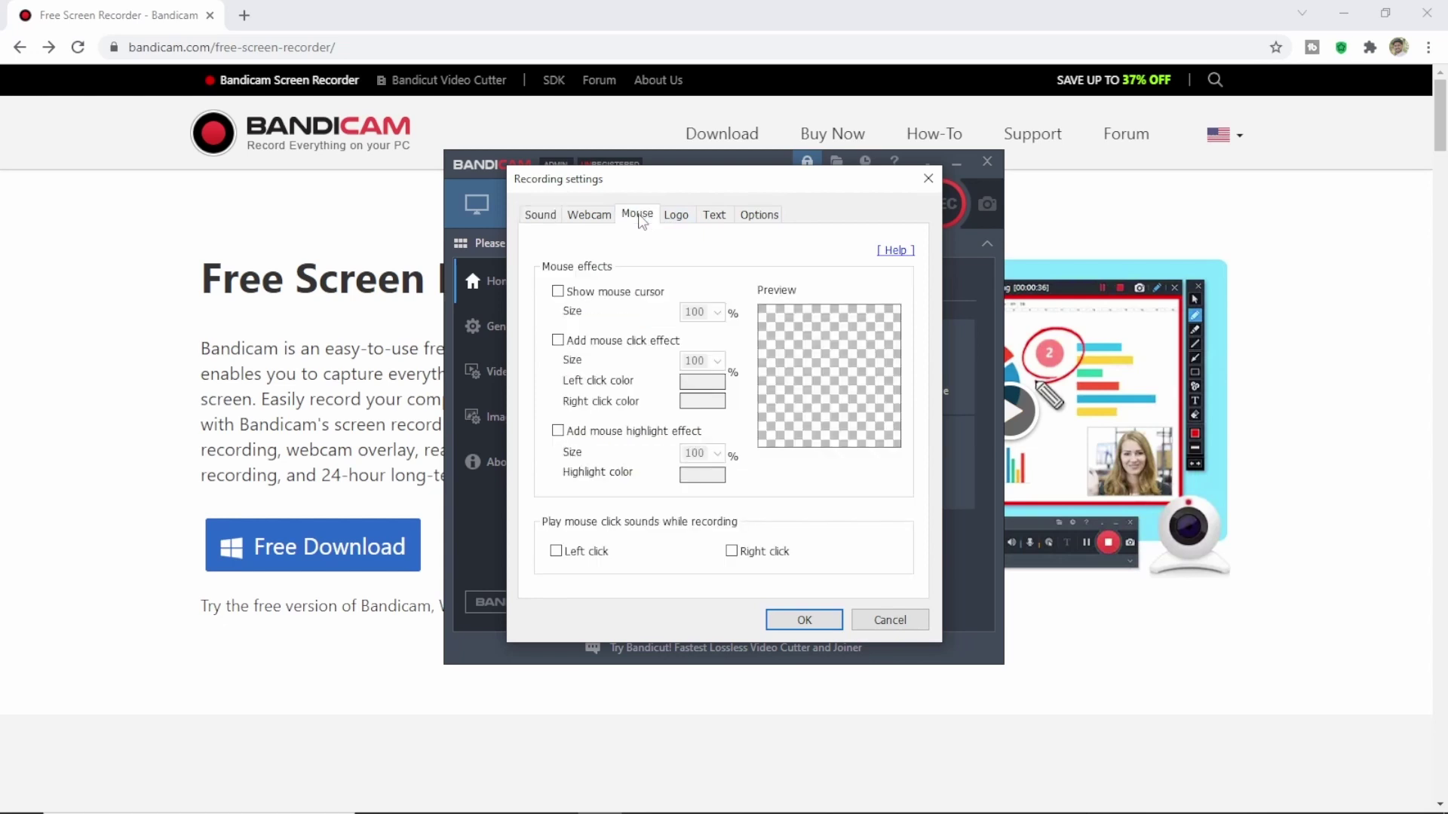
left_click(558, 293)
left_click(558, 340)
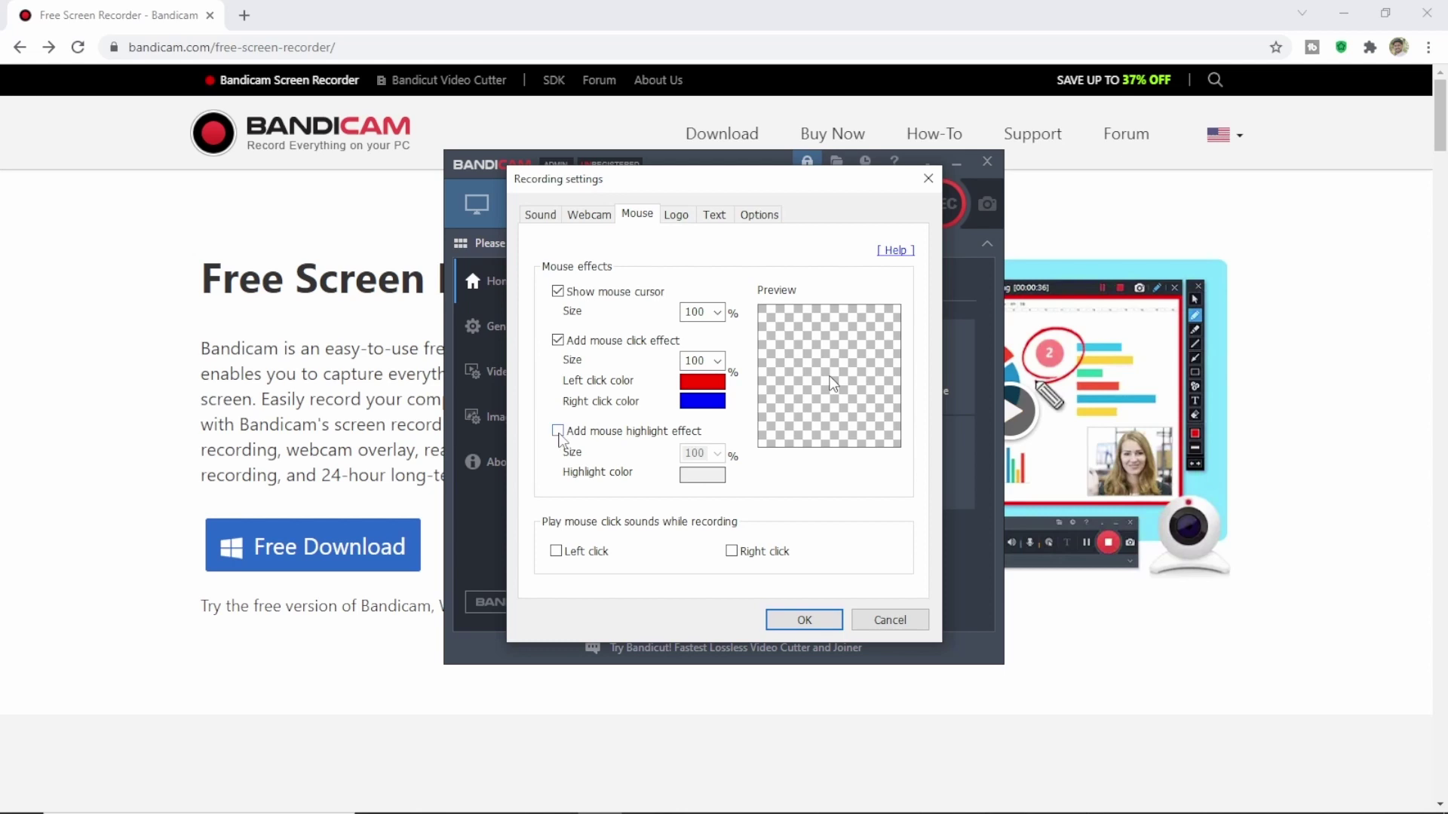
left_click(558, 433)
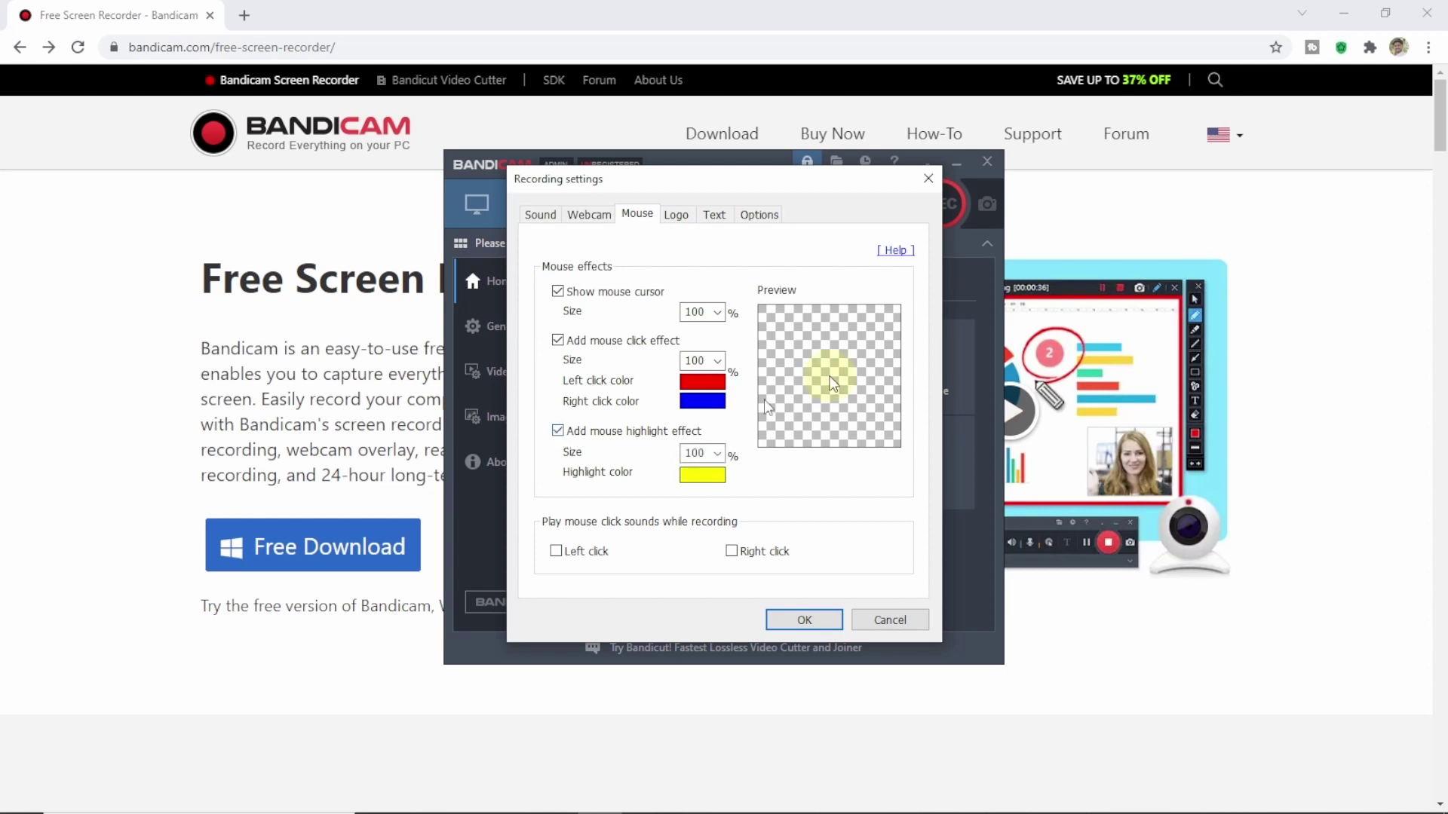
Try switching the mouse click effect off and back on repeatedly.
left_click(558, 340)
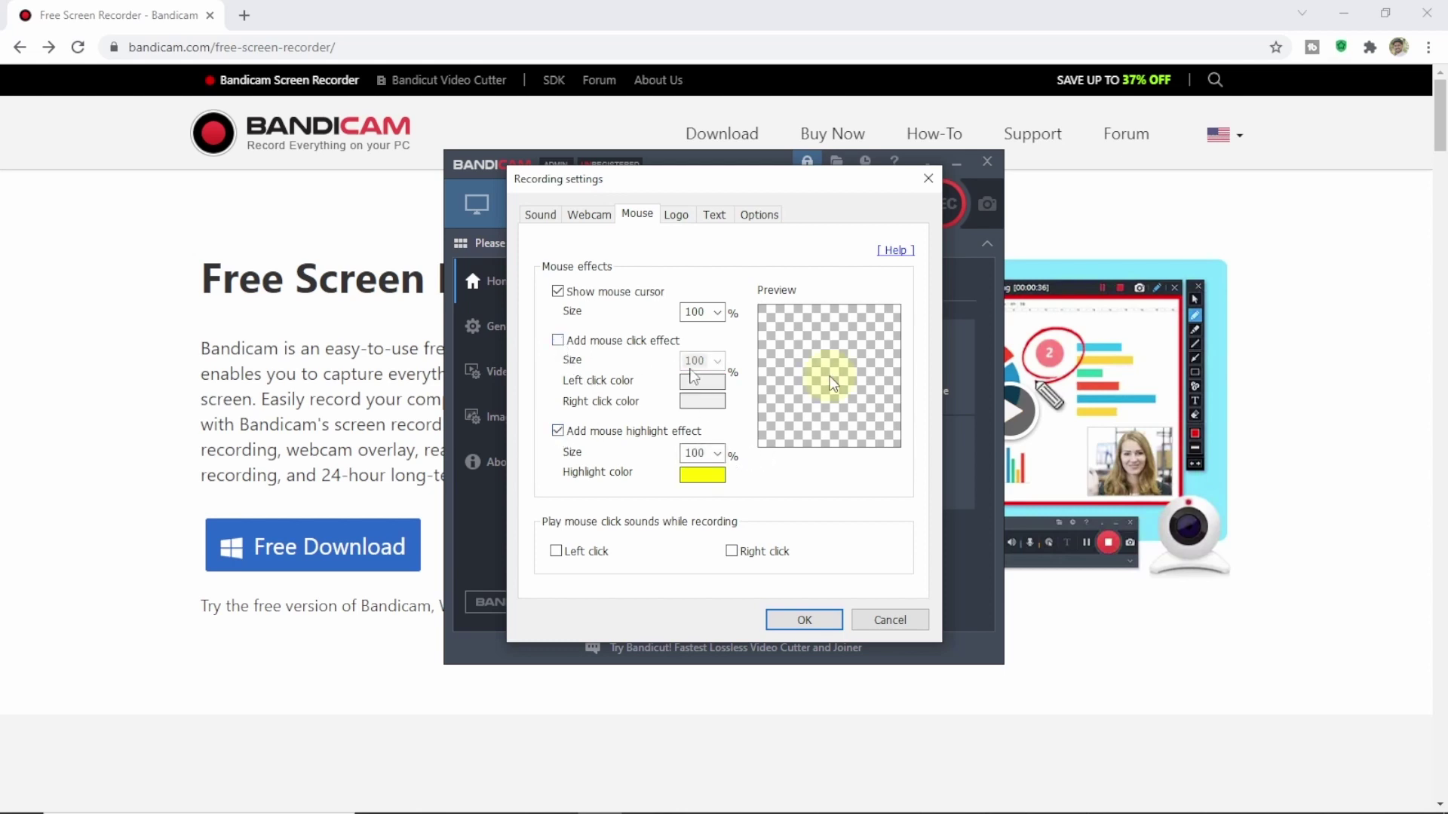
left_click(557, 341)
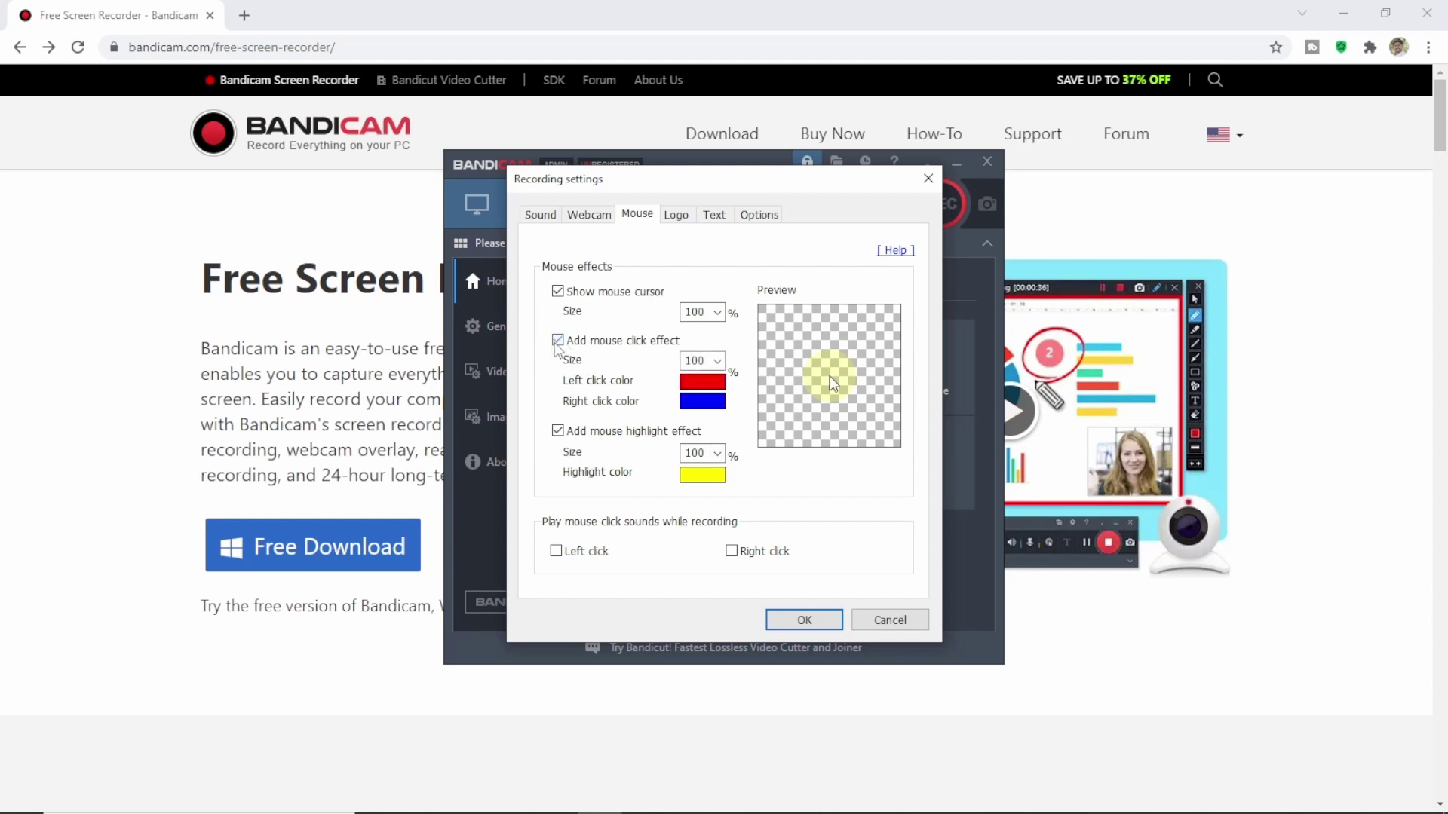
left_click(558, 340)
left_click(556, 341)
left_click(557, 341)
left_click(558, 341)
Review the logo overlay, text overlay and recording priority settings, and apply the recording settings.
left_click(677, 215)
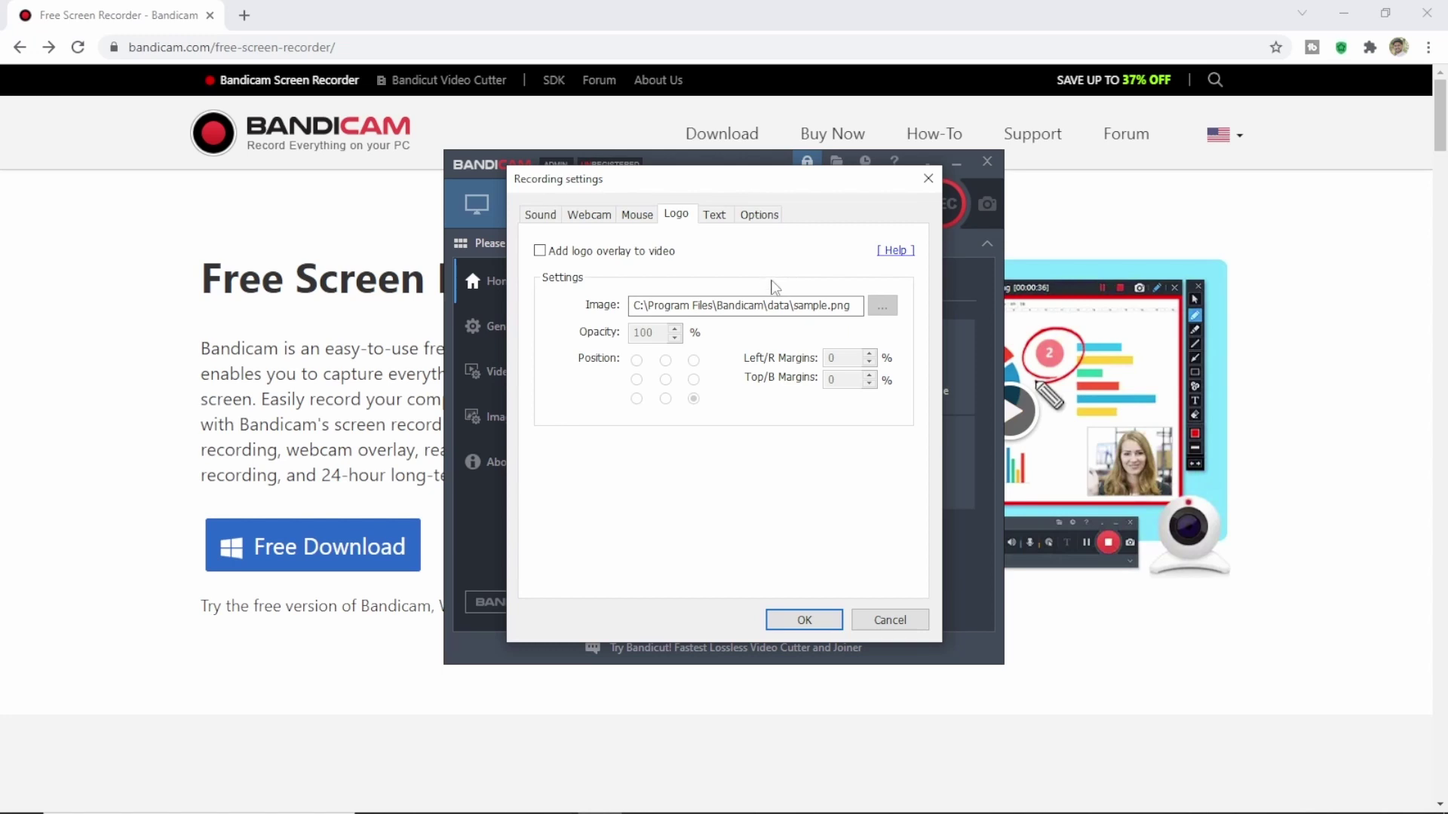
left_click(717, 215)
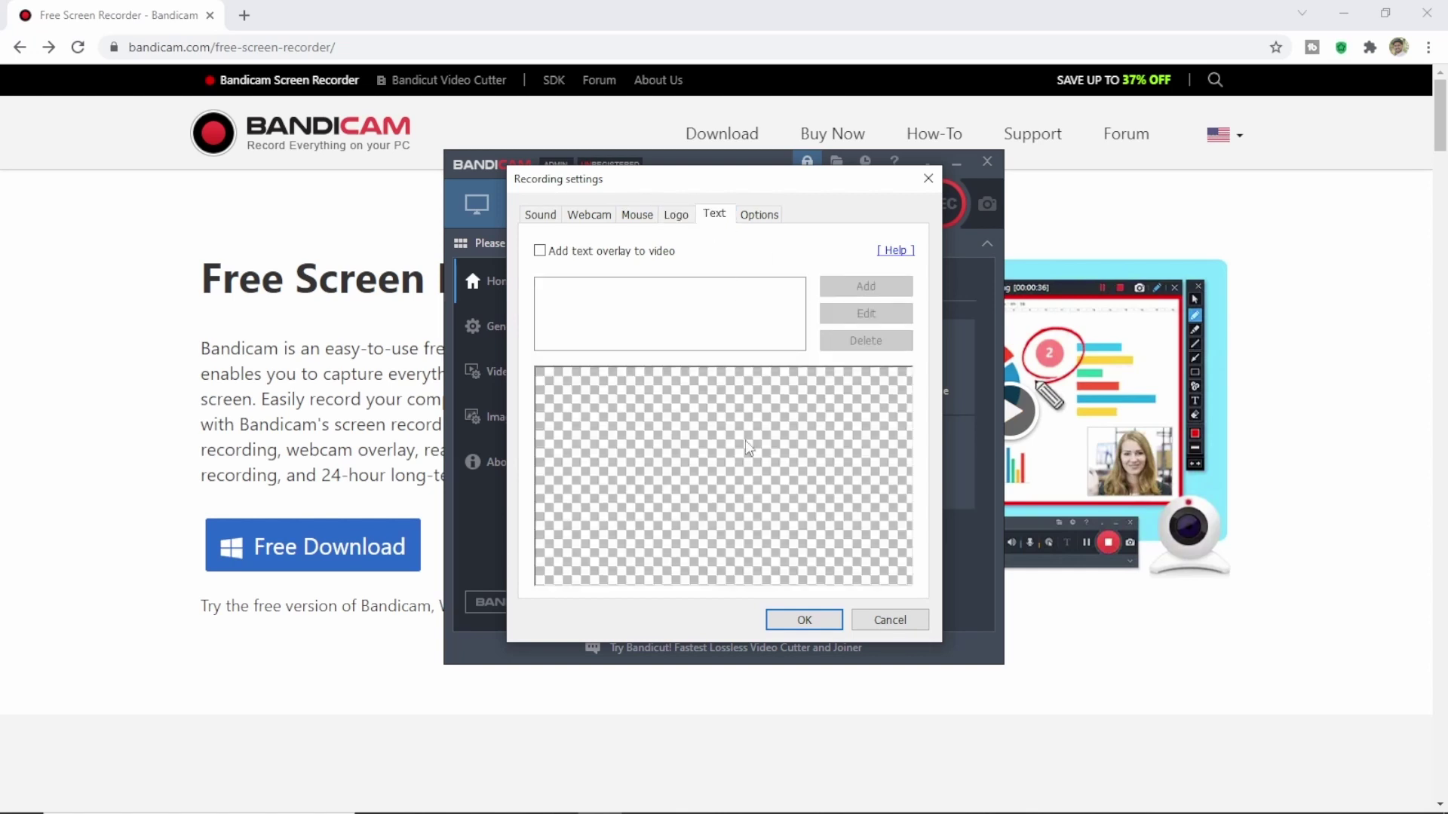
left_click(758, 217)
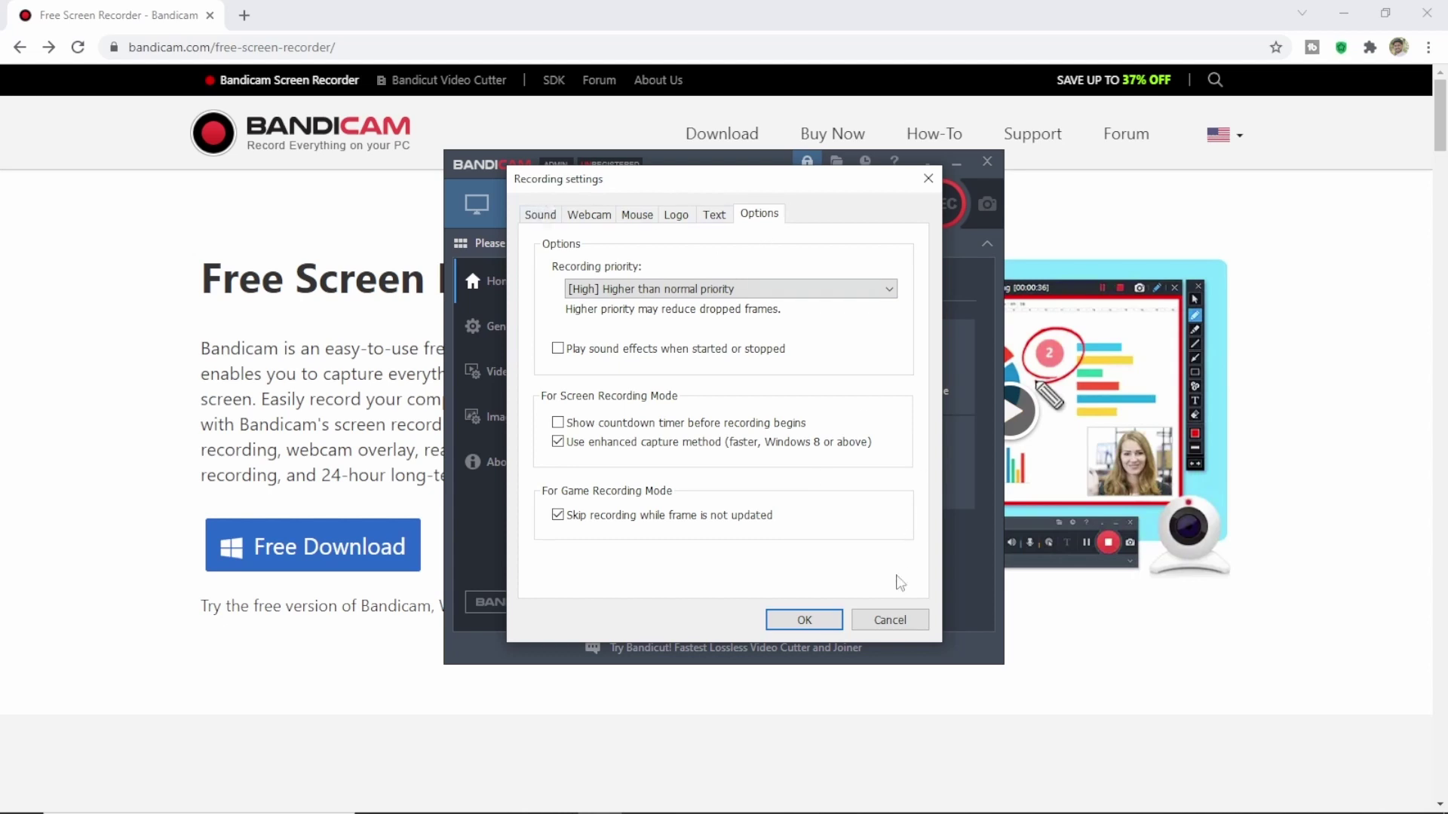
left_click(822, 620)
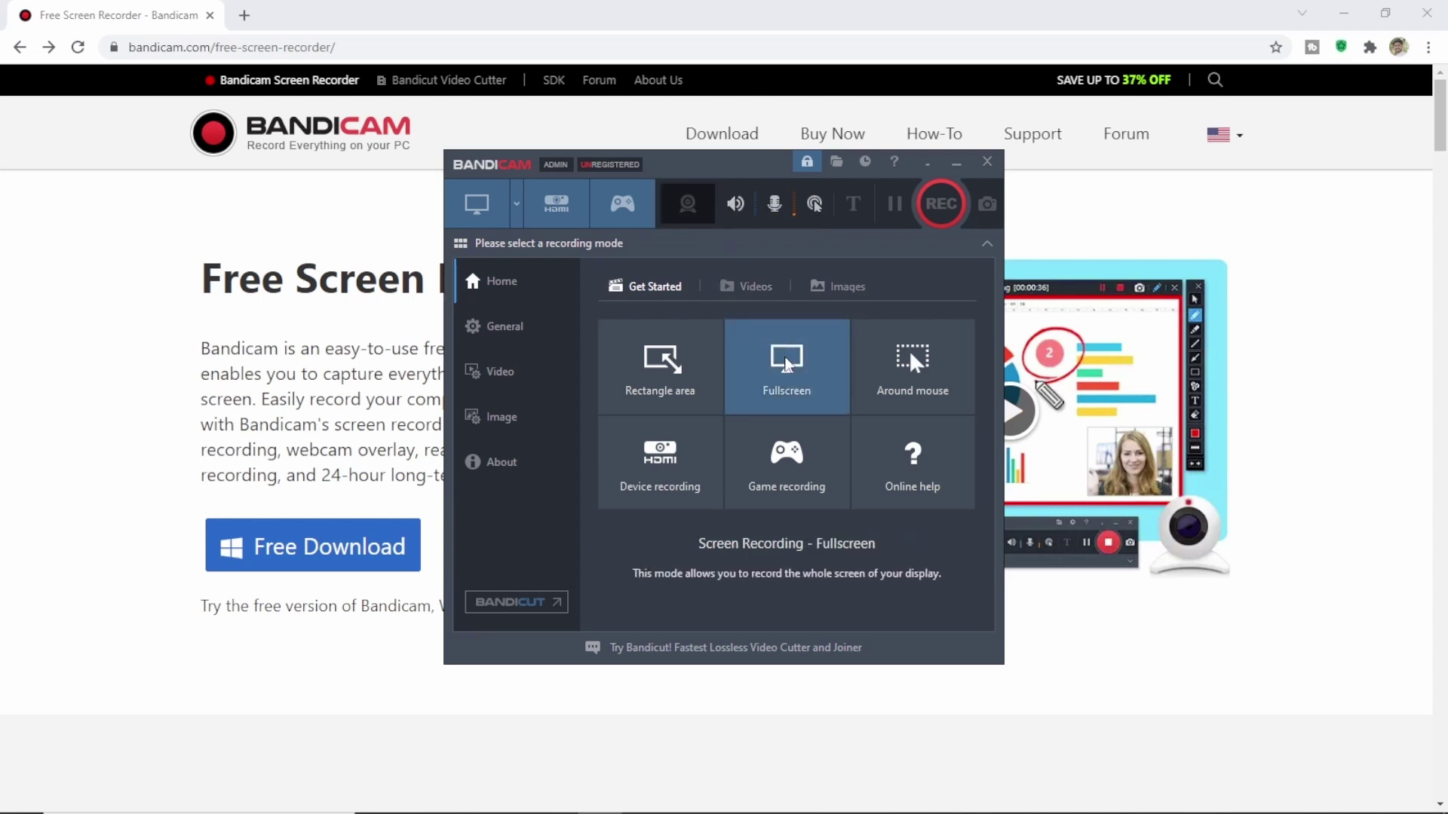
Start a fullscreen recording of Display 1 and set the control bar to always show.
left_click(816, 380)
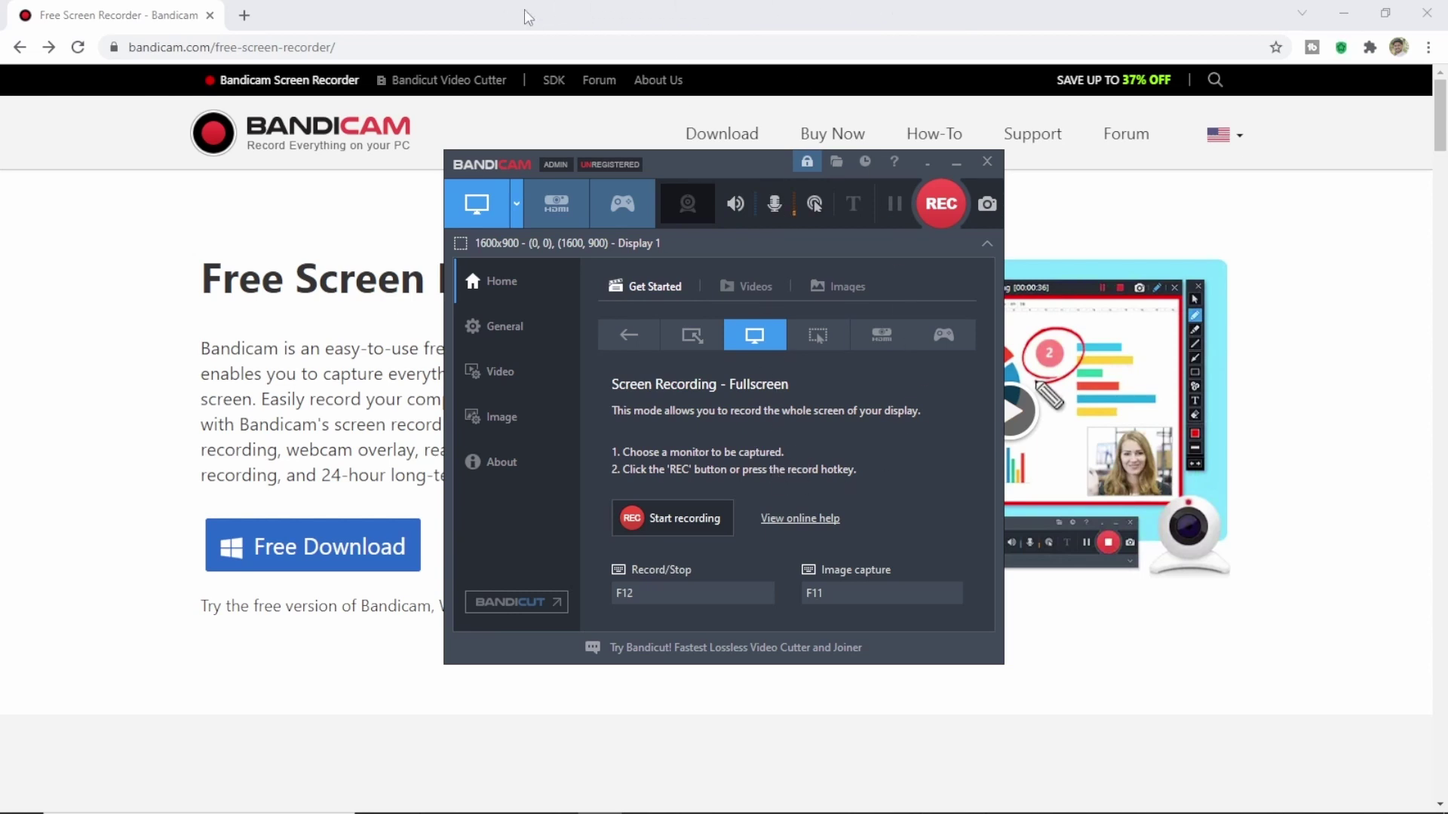
left_click(939, 211)
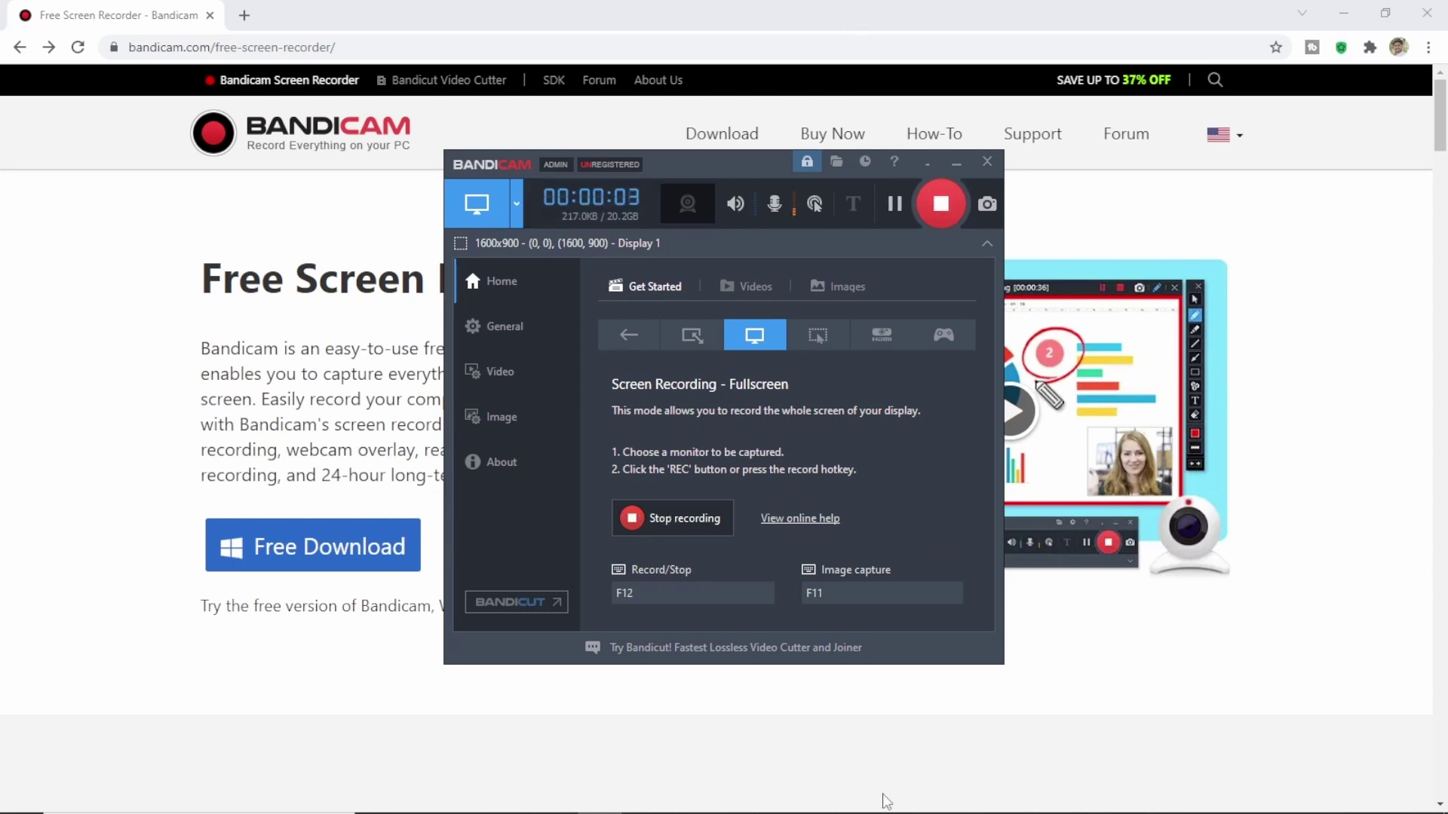
left_click(520, 207)
mouse_move(558, 351)
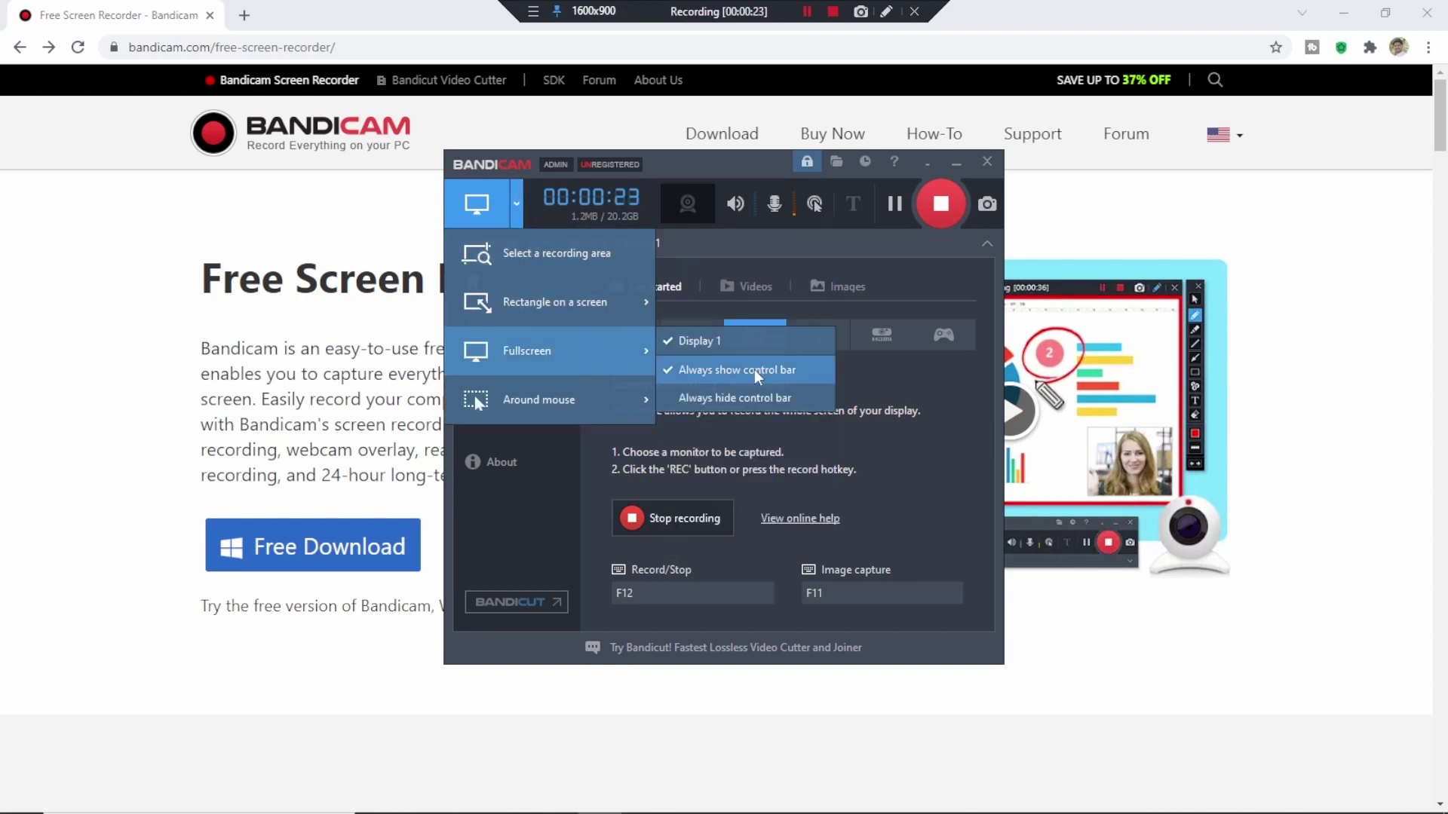
left_click(905, 387)
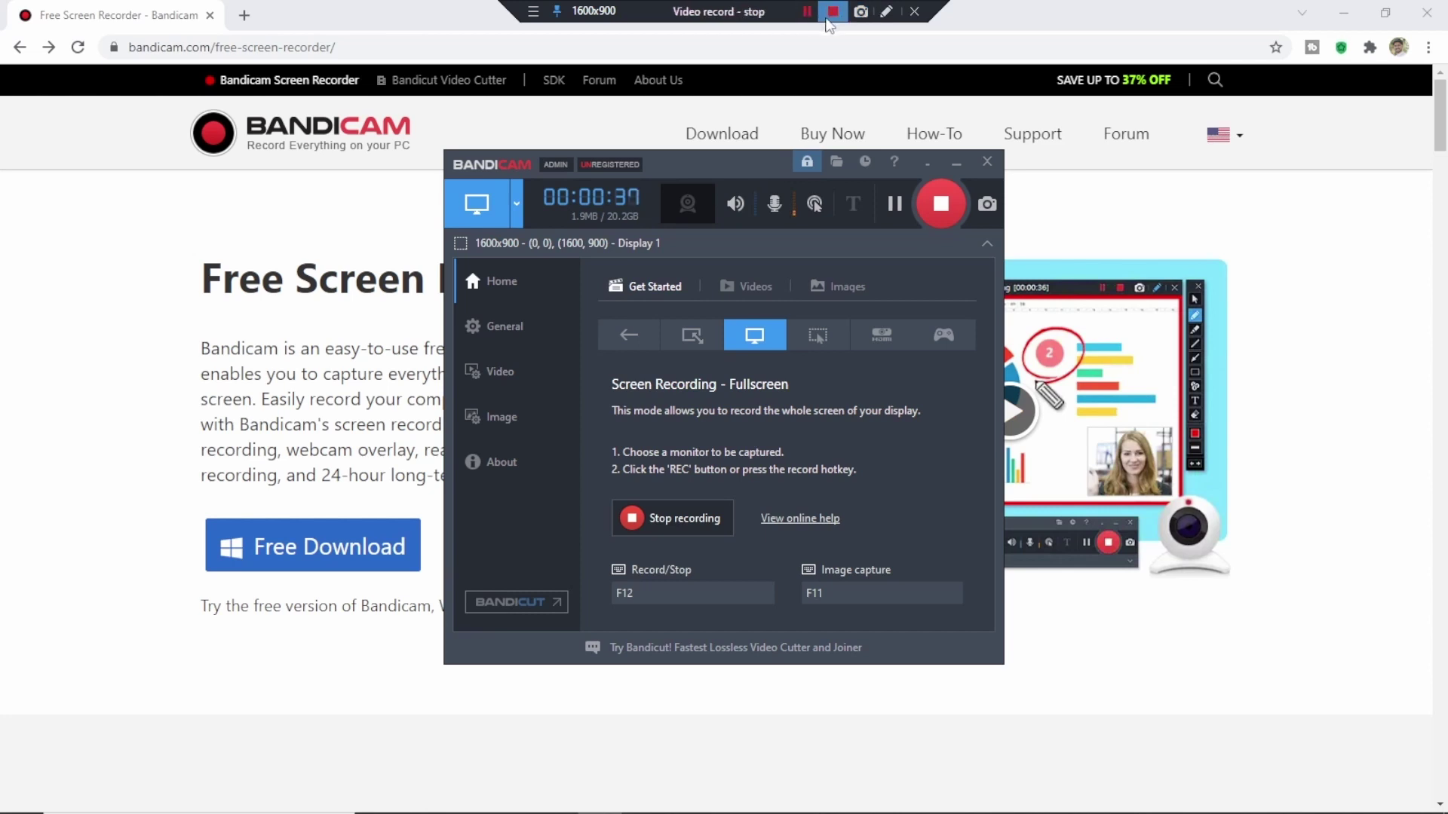
Turn on real-time drawing and add a red freehand line and a yellow highlighter stroke over the web page's recorder illustration.
left_click(887, 12)
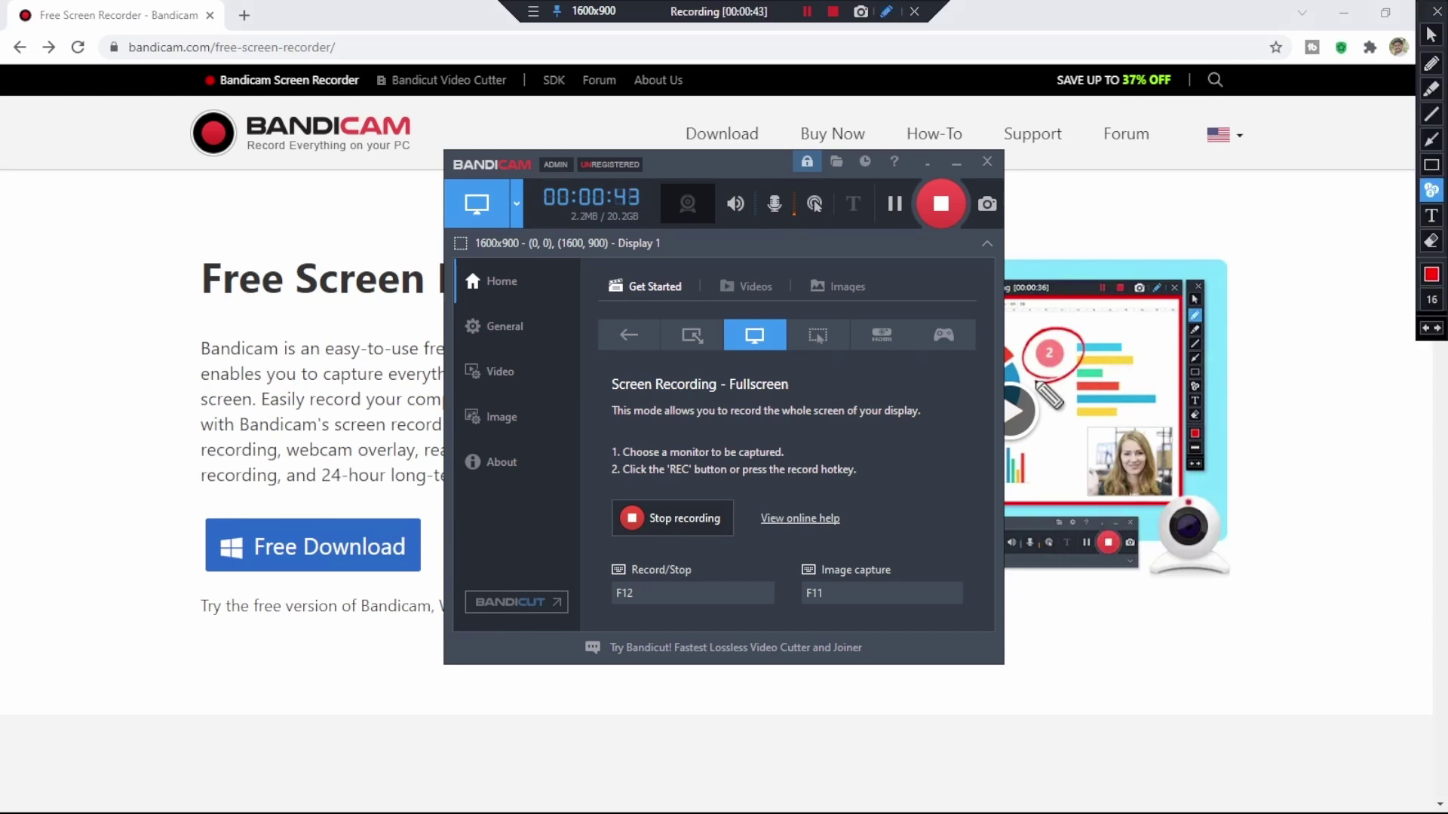
left_click(1431, 64)
mouse_move(1062, 183)
left_mouse_down()
mouse_move(1027, 218)
mouse_move(1090, 419)
left_mouse_up()
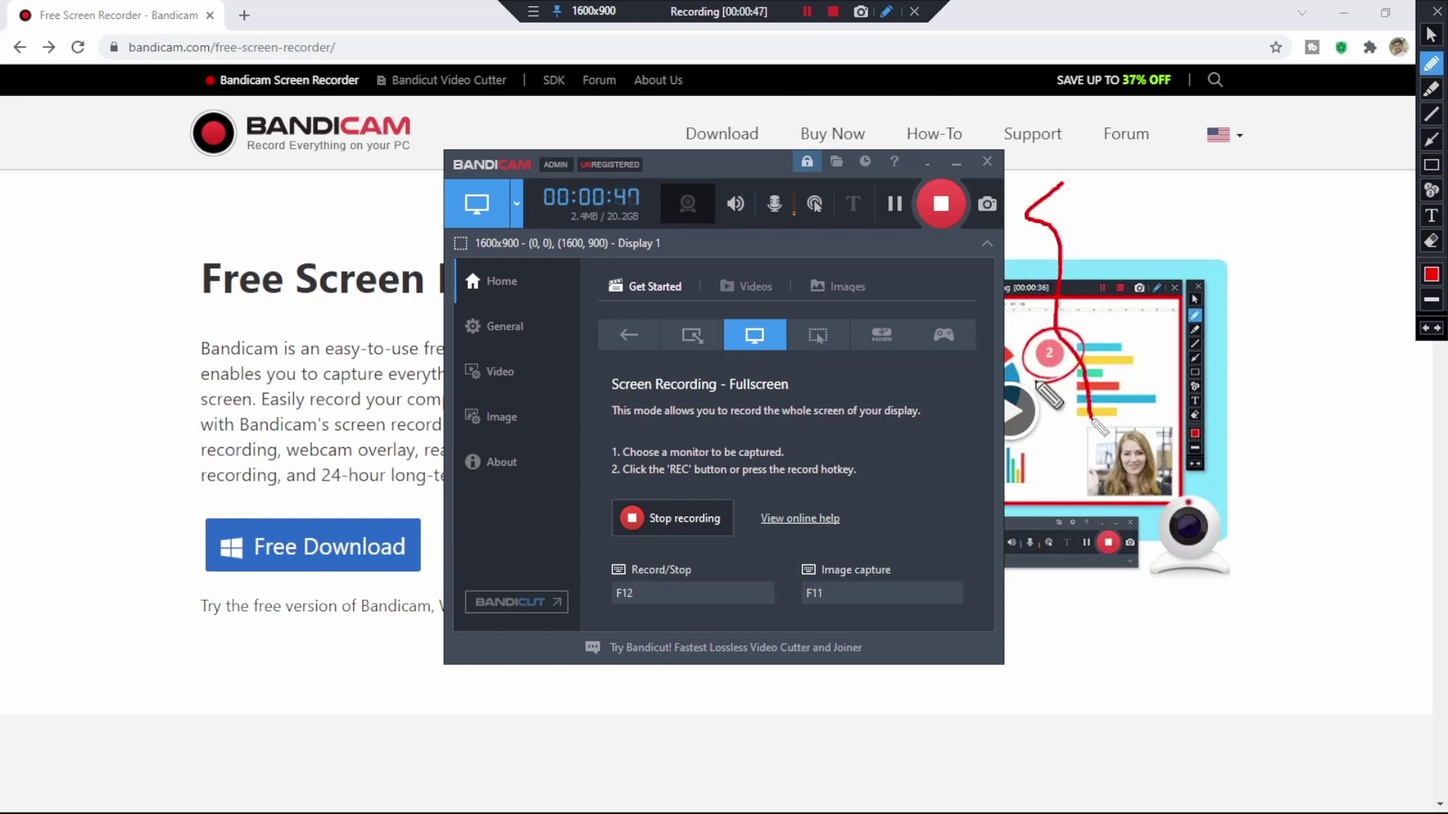
left_click(1431, 91)
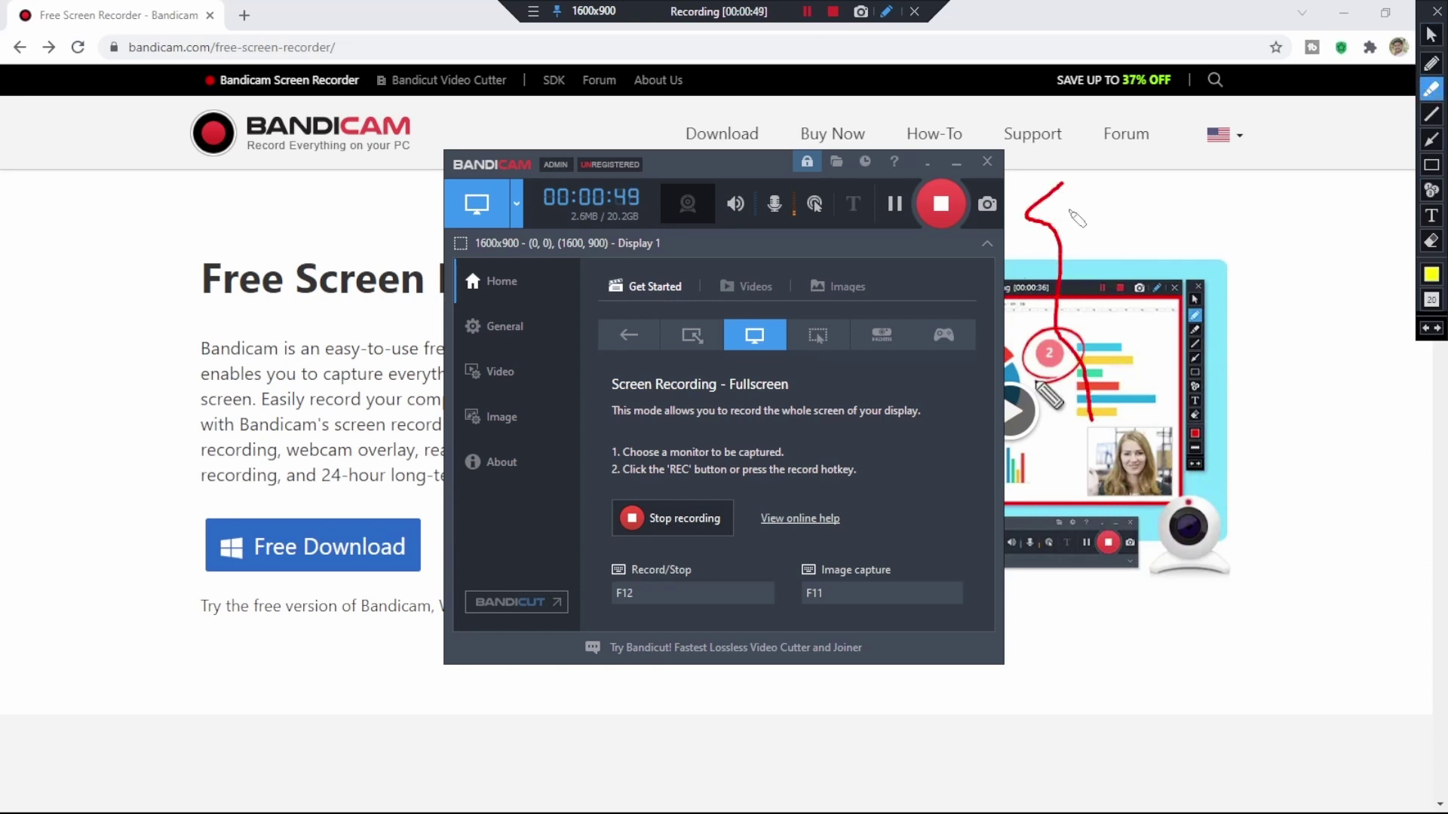
mouse_move(1071, 209)
left_mouse_down()
mouse_move(1122, 306)
mouse_move(1168, 480)
left_mouse_up()
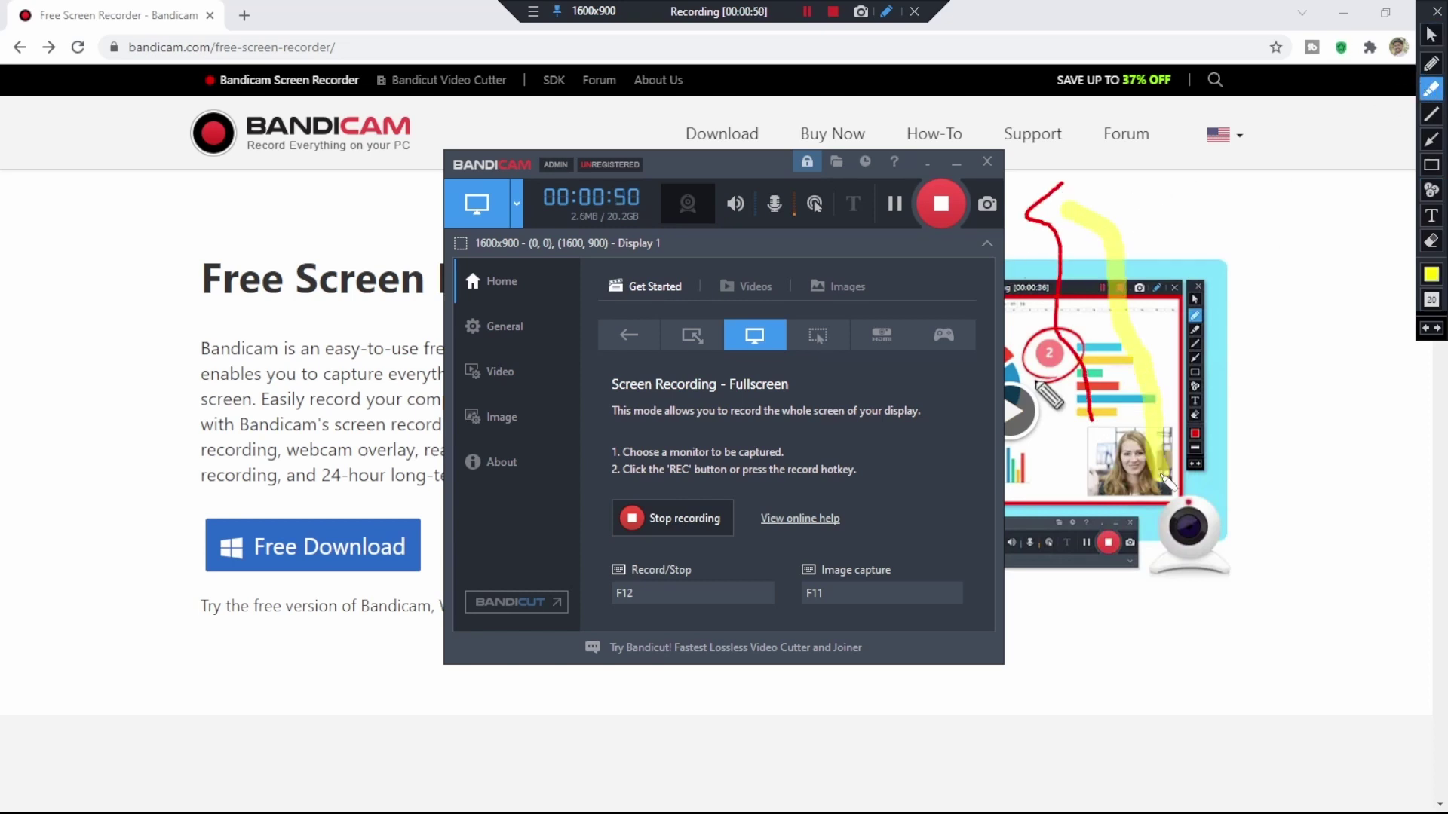
Underline the web page's Forum link with a straight red line and frame the Bandicam logo with a red rectangle.
left_click(1431, 114)
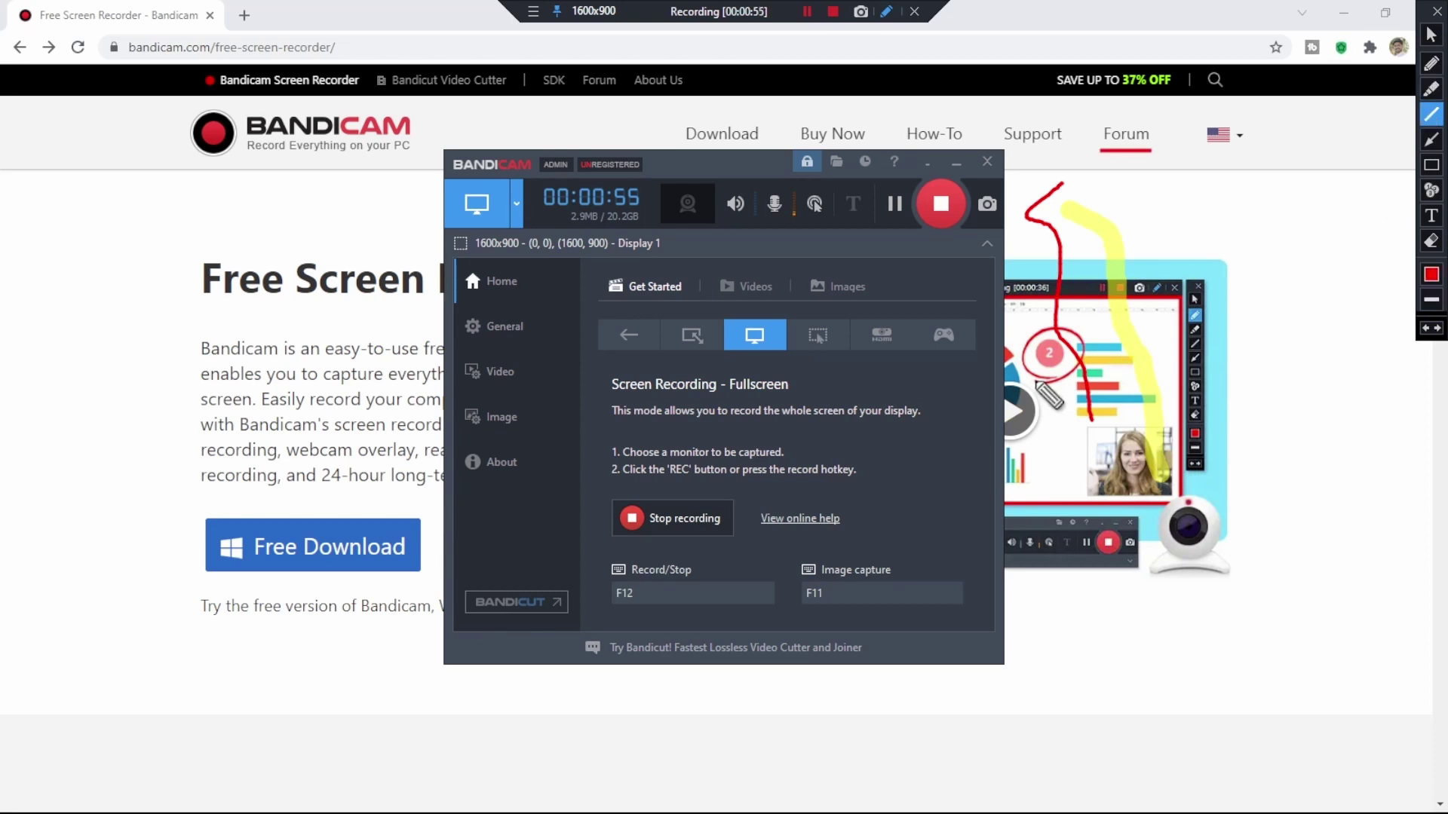
left_click(1432, 165)
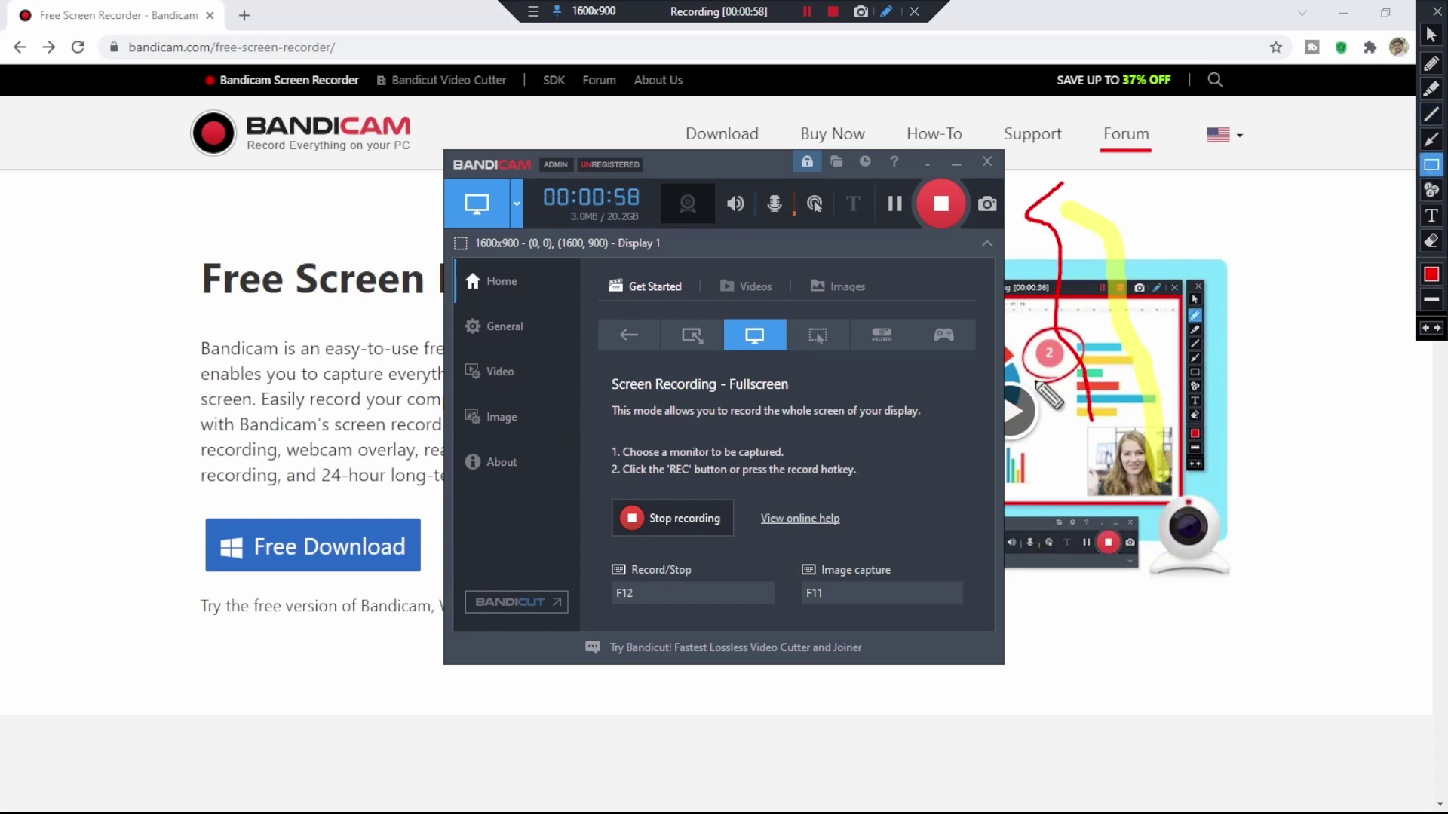
mouse_move(178, 98)
left_mouse_down()
mouse_move(344, 184)
mouse_move(425, 169)
left_mouse_up()
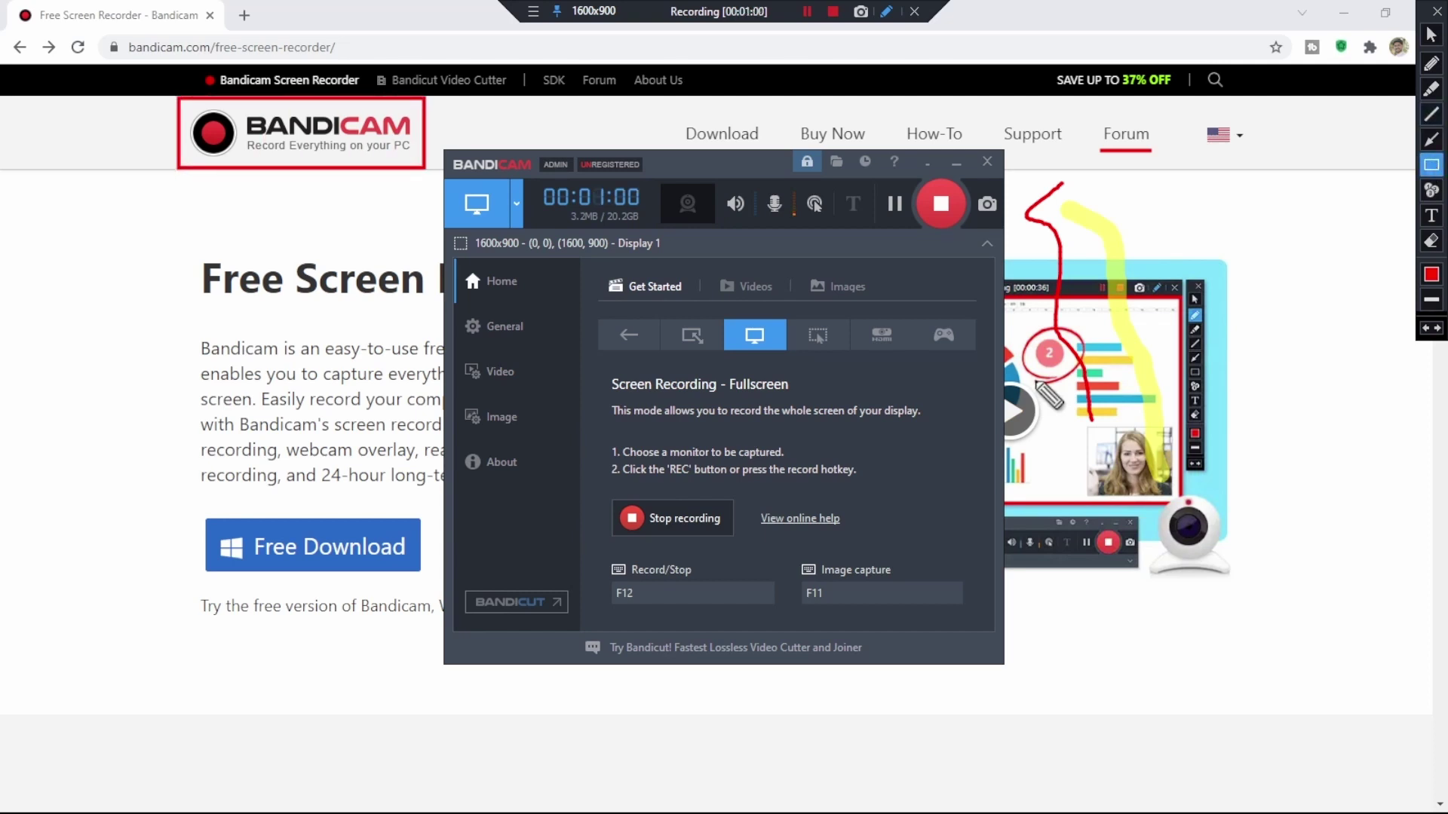
Place numbered markers 1 to 4 beside the Free Screen Recorder heading, Free Download, Bandicam's recording modes and the Download link.
left_click(1432, 190)
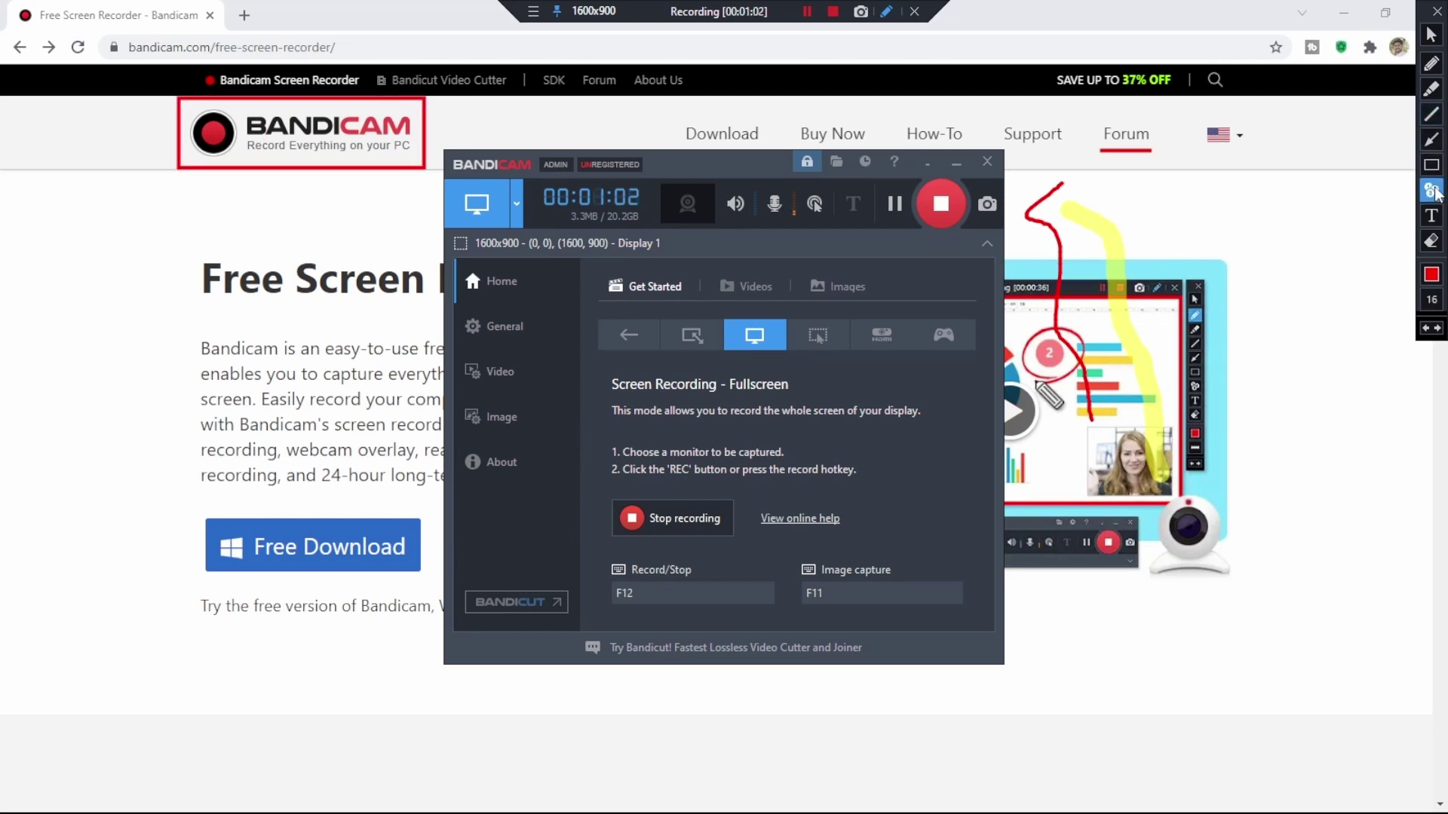
left_click(180, 278)
left_click(172, 551)
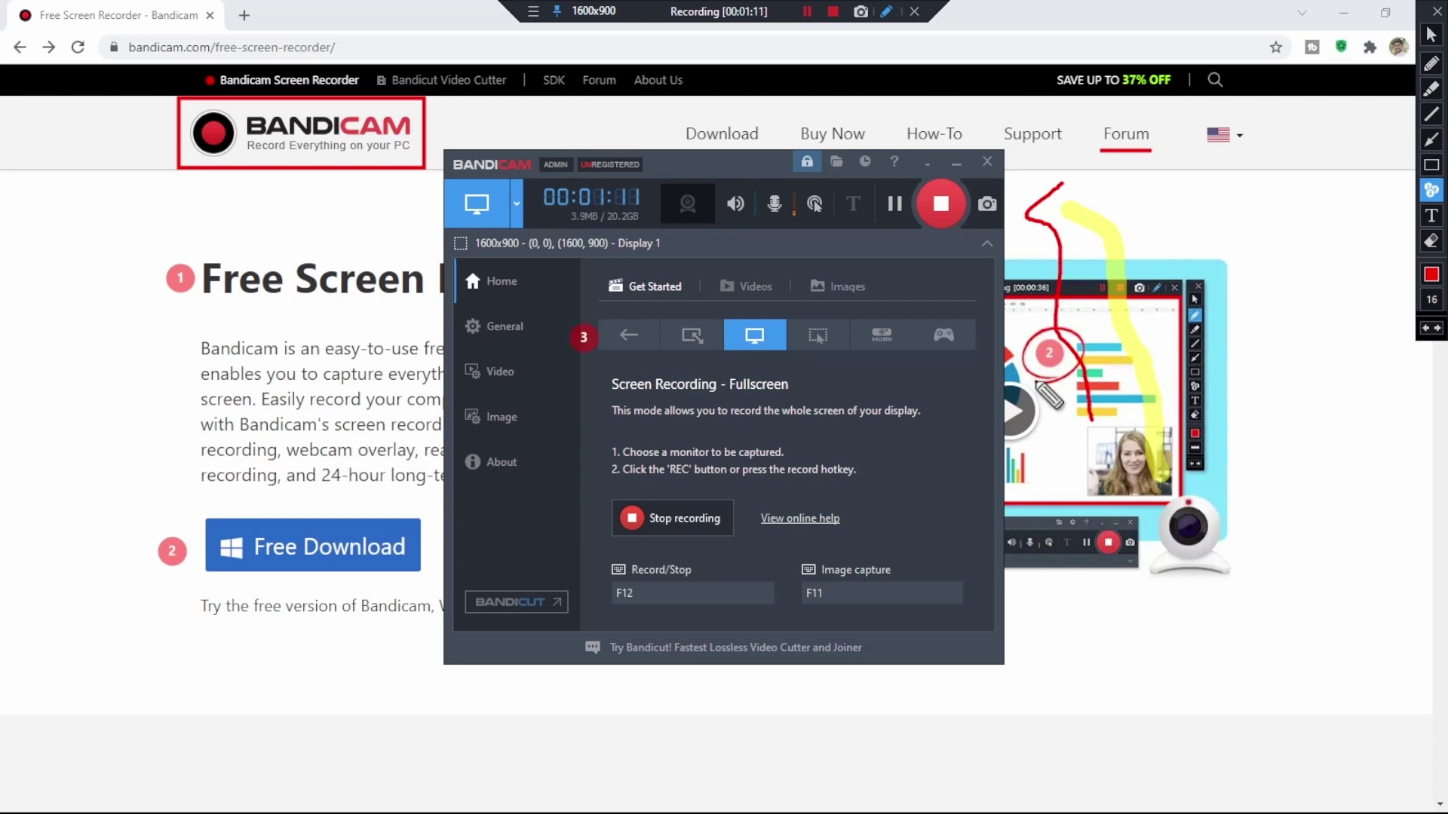
left_click(671, 137)
Draw a red arrow pointing at Free Download on the web page, and minimize the Bandicam window.
left_click(1429, 143)
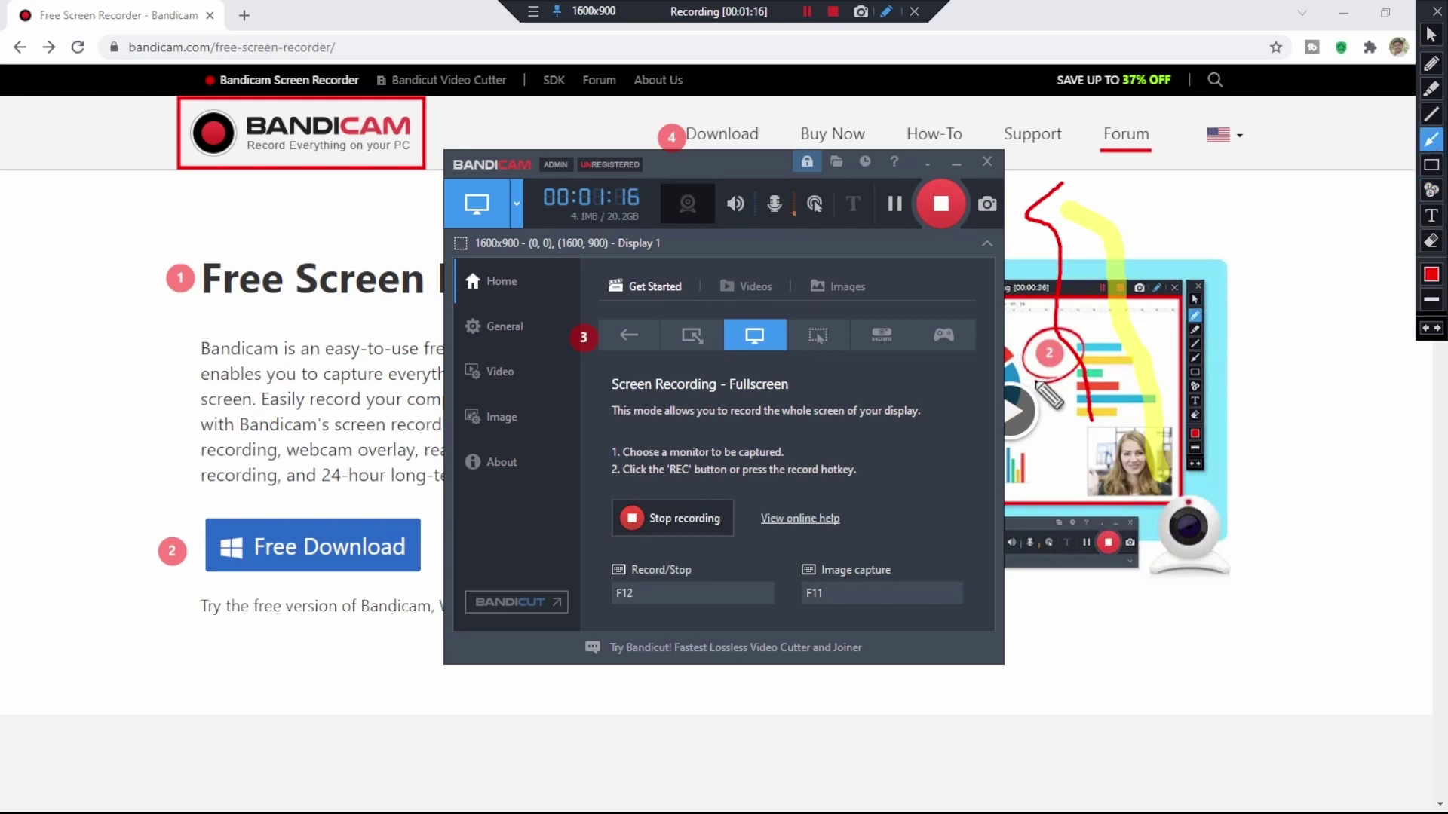
left_click_drag(80, 454, 203, 518)
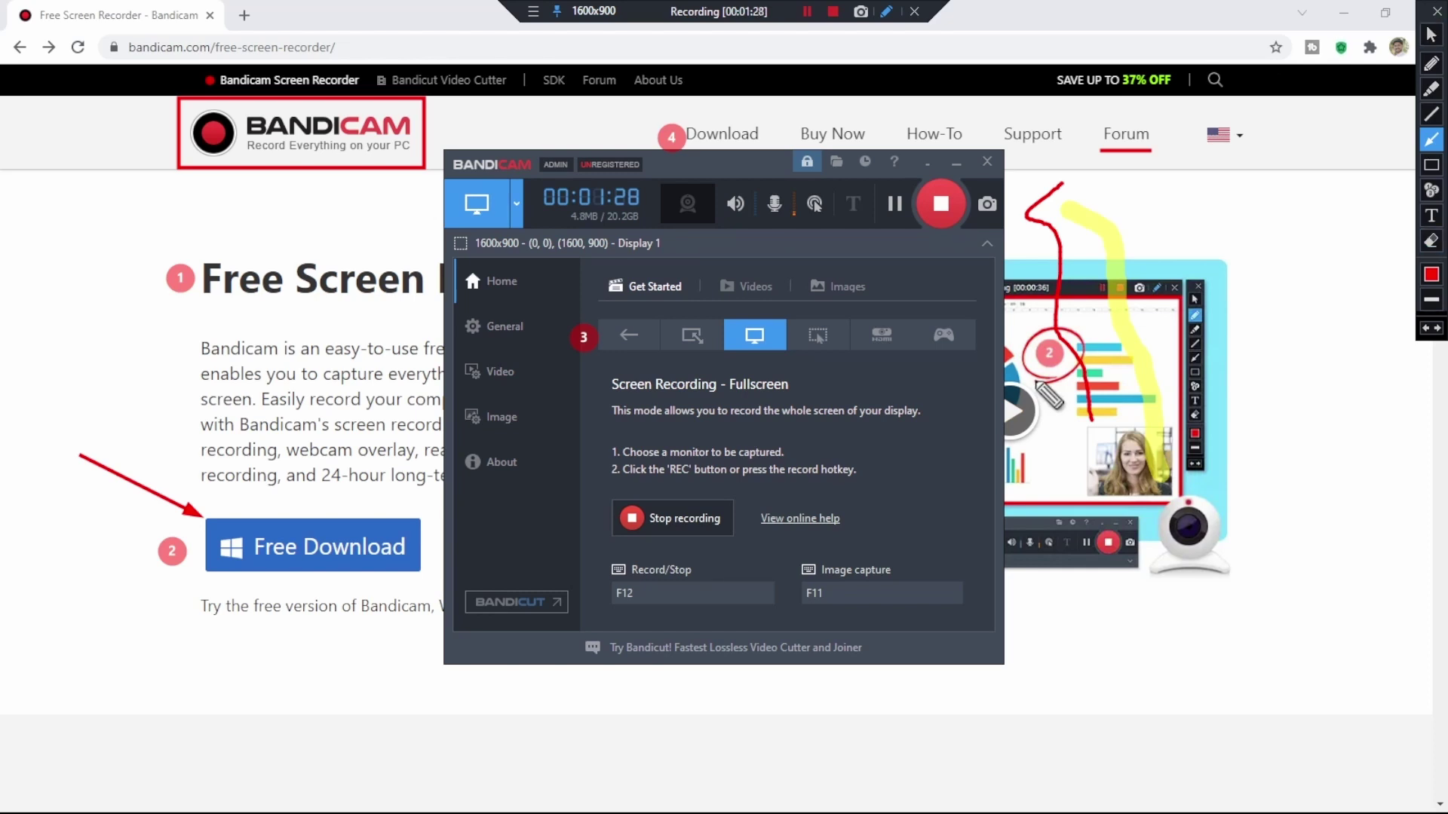
left_click(1432, 35)
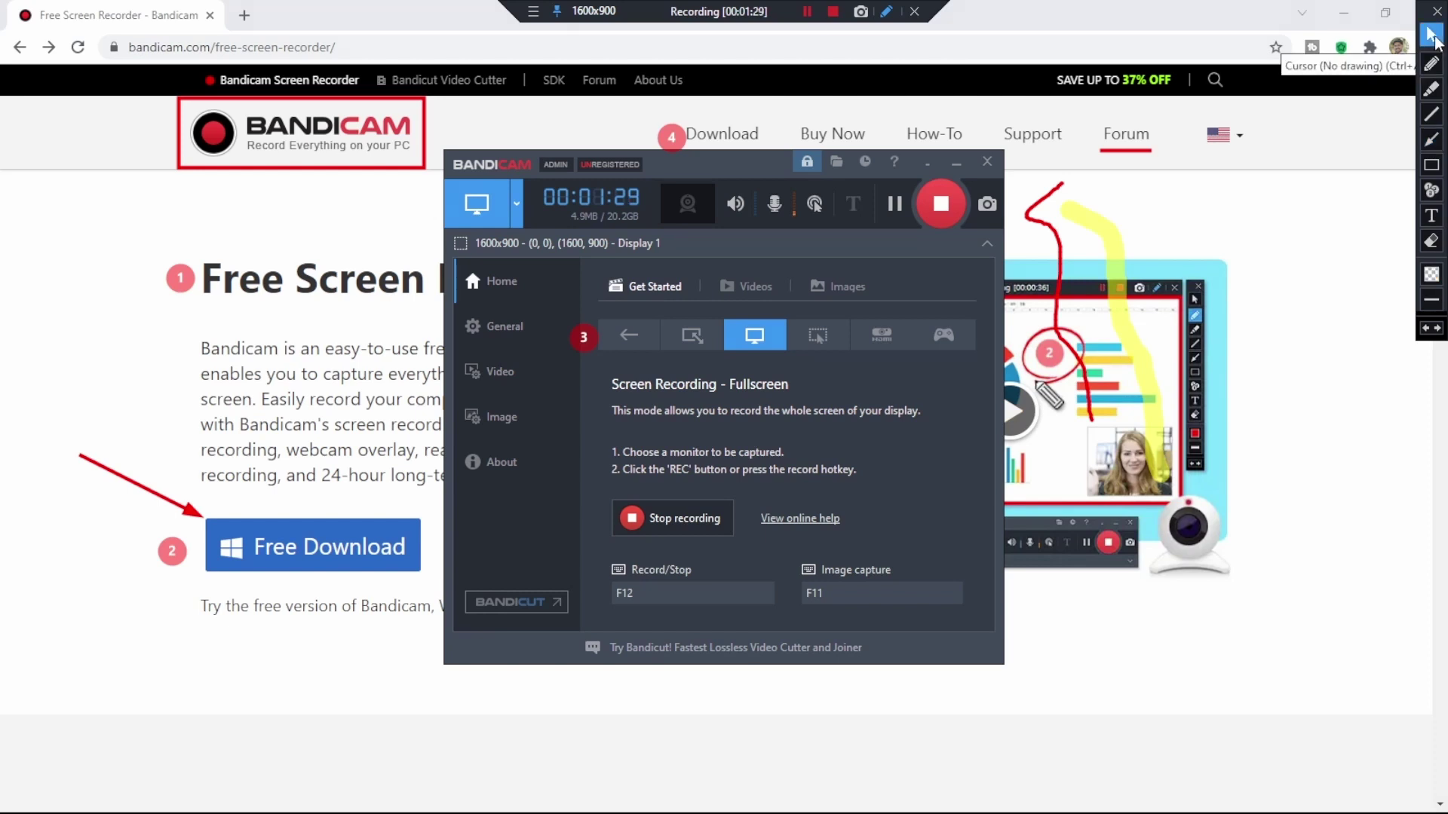
left_click(944, 163)
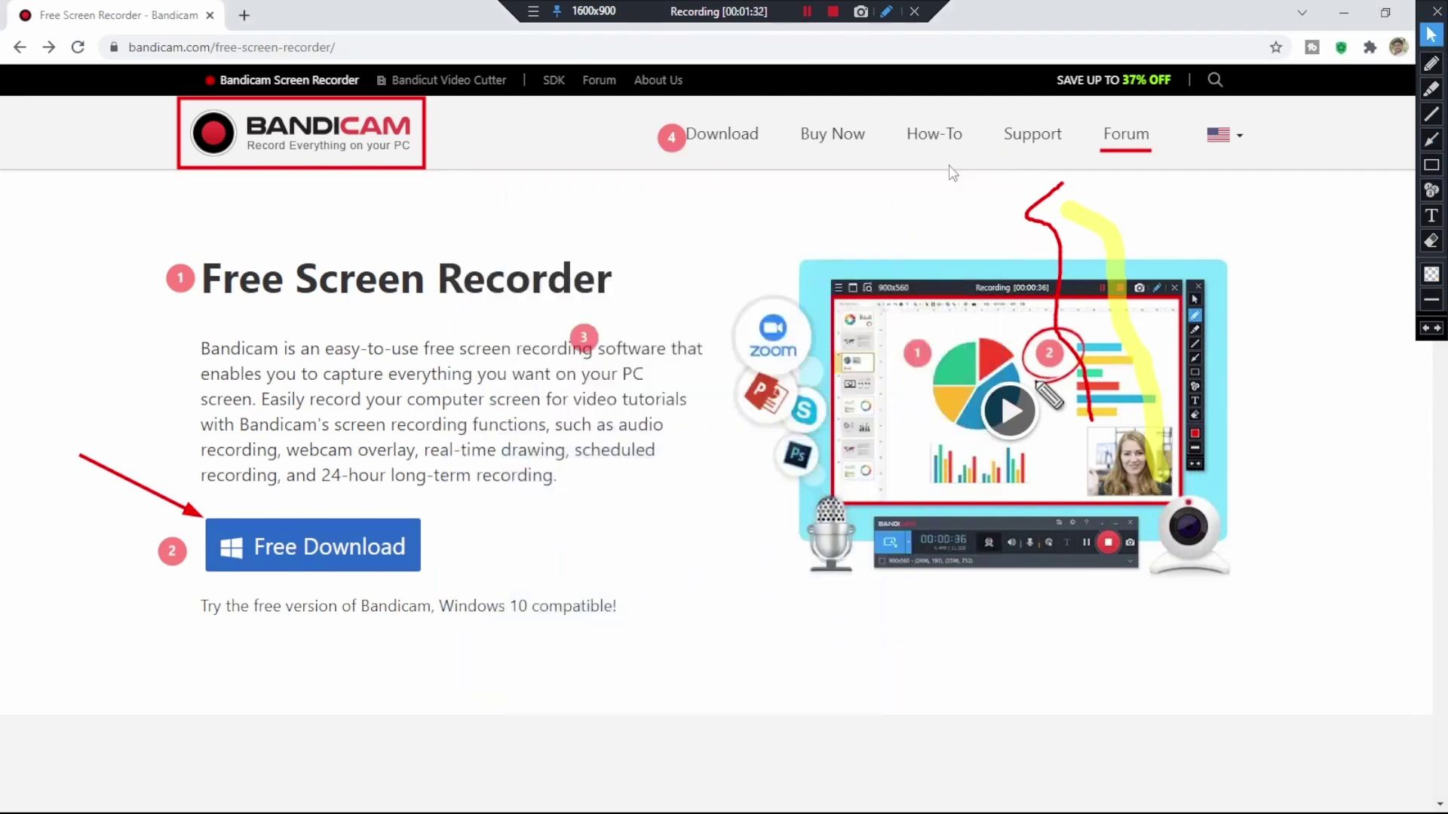
Add the red text note "Hello..!!!" above the web page's Free Screen Recorder heading.
left_click(1432, 219)
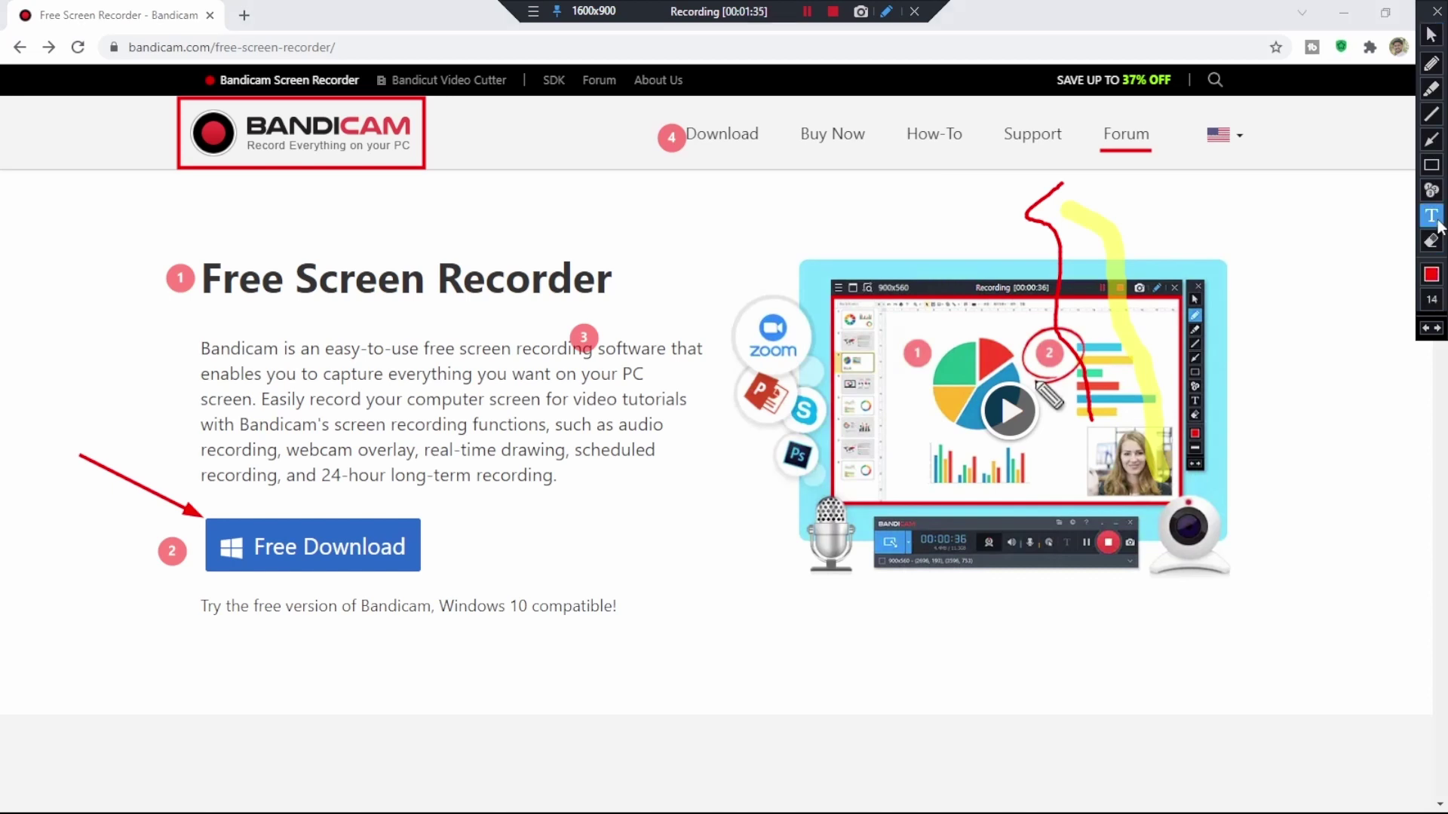
left_click(577, 206)
type("Hello..!")
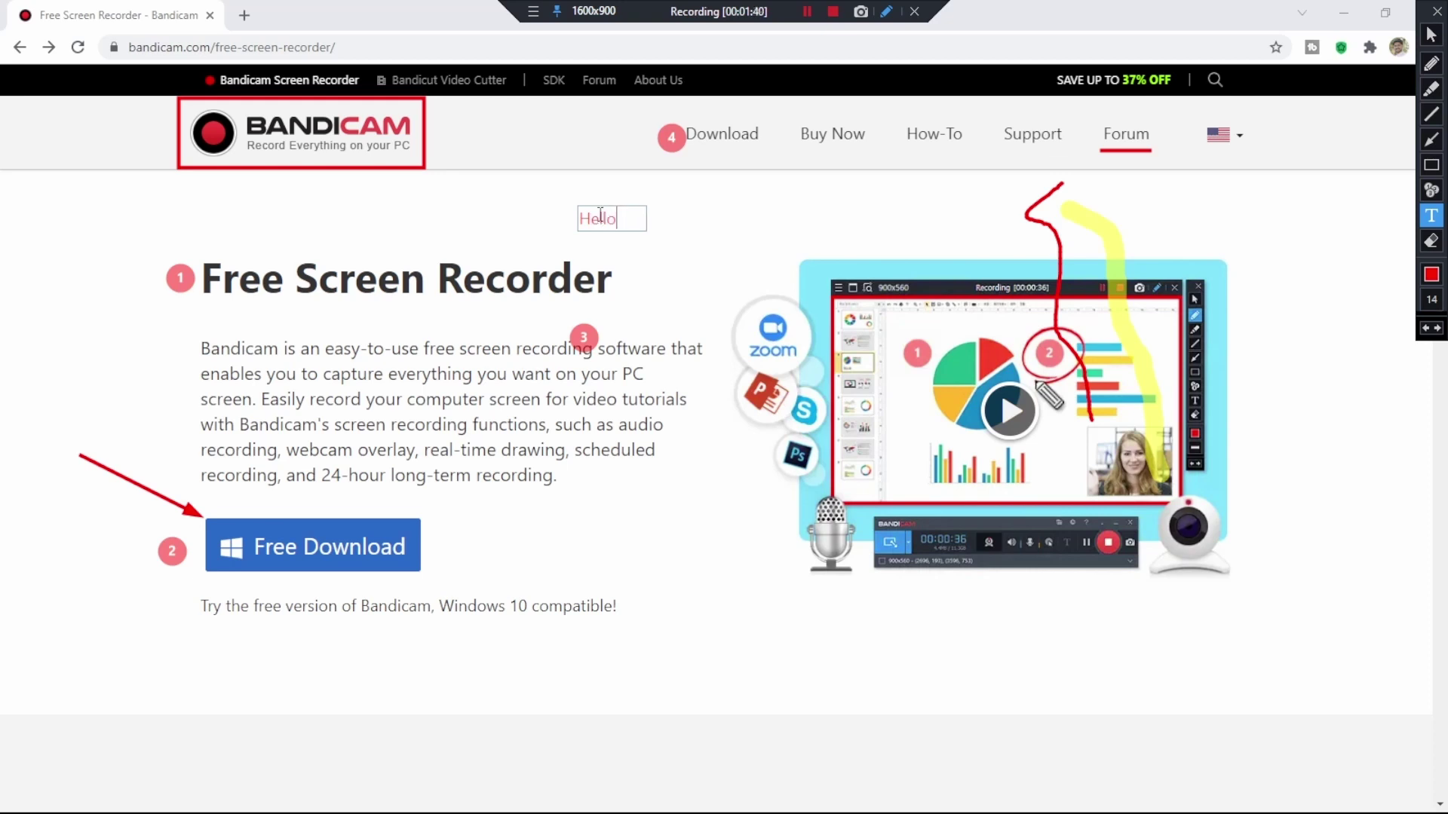
type("!!")
left_click(1432, 279)
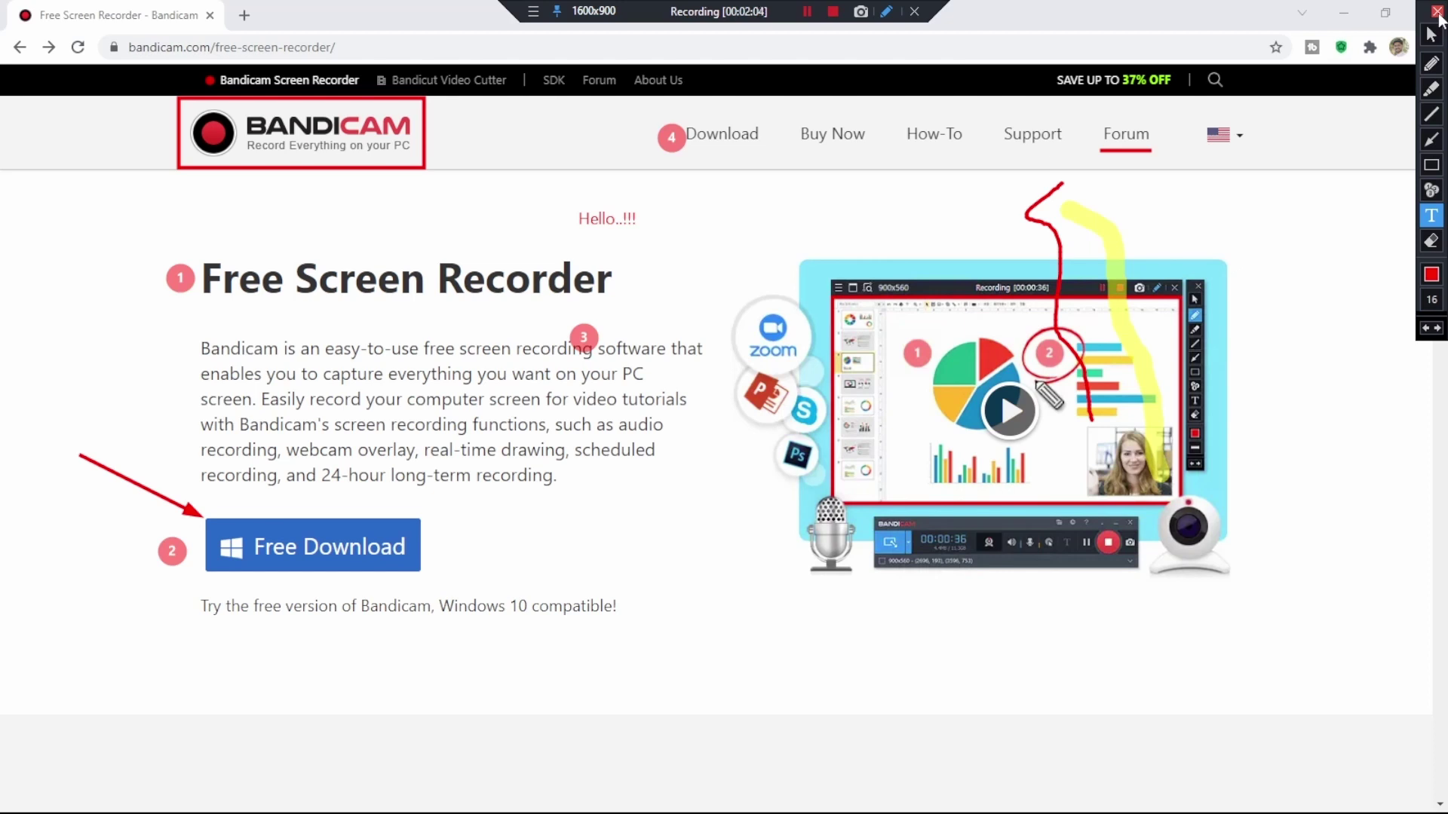
End real-time drawing, then stop the recording and leave fullscreen recording mode.
left_click(1437, 10)
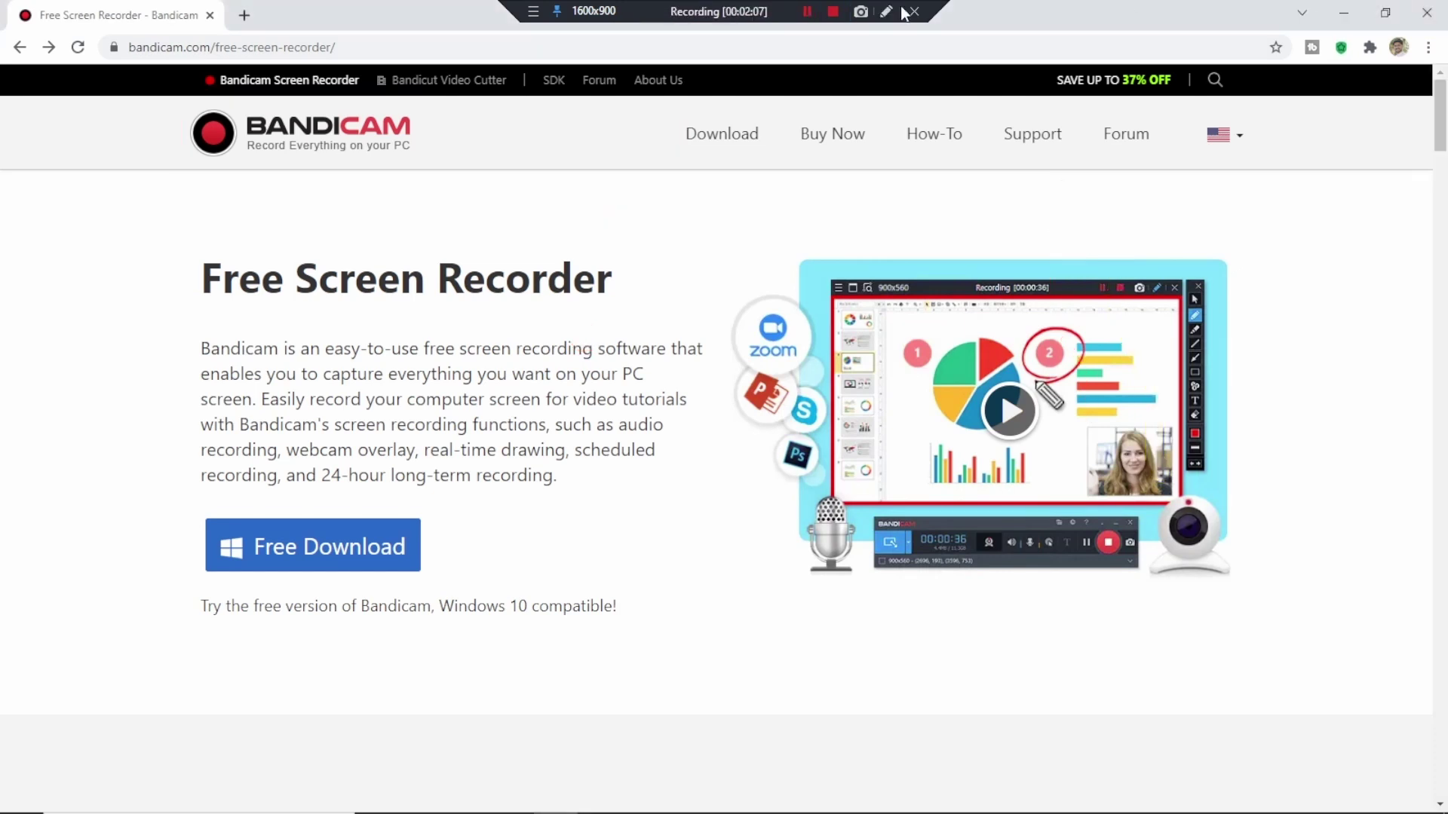
left_click(834, 12)
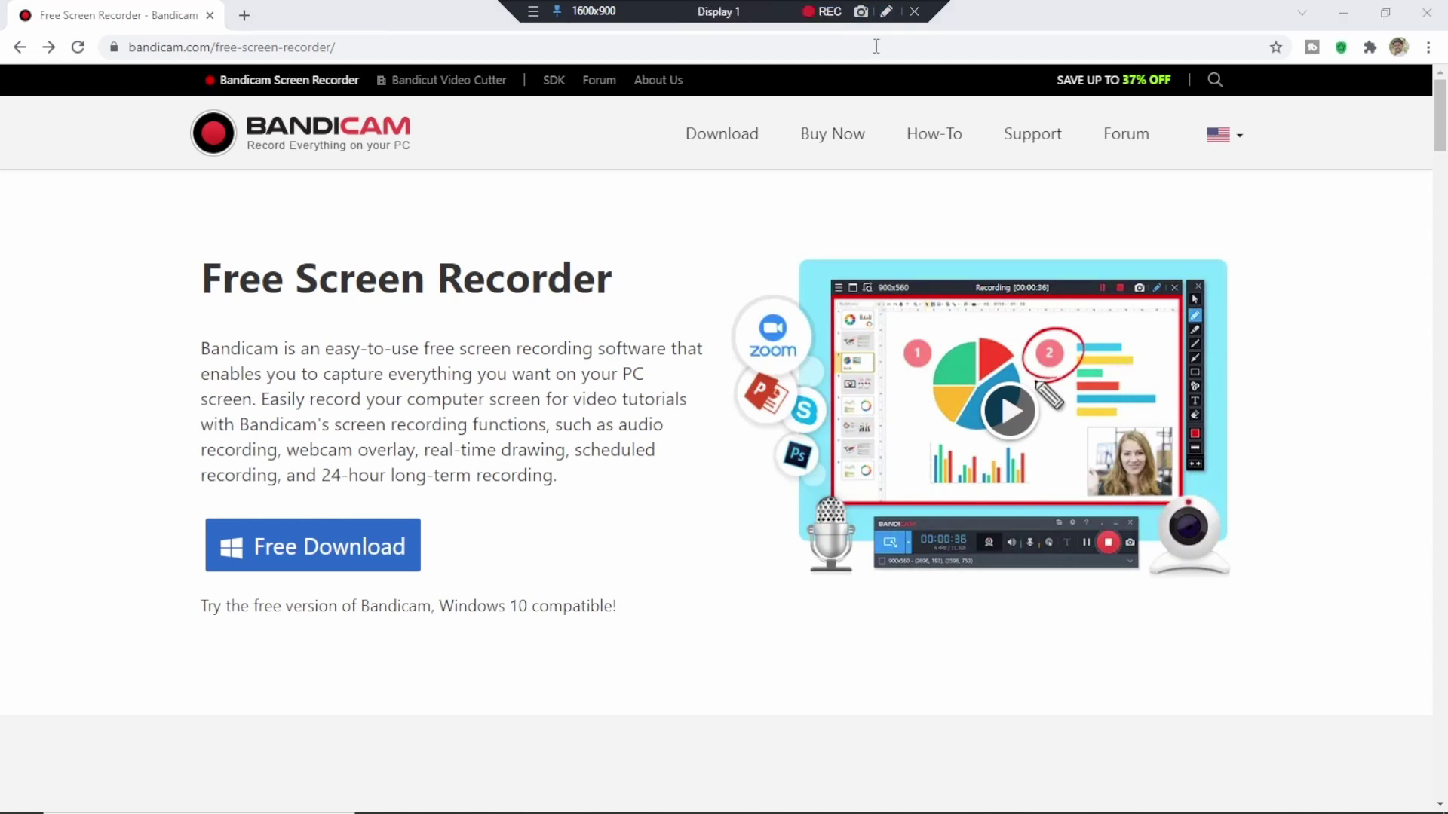
left_click(915, 11)
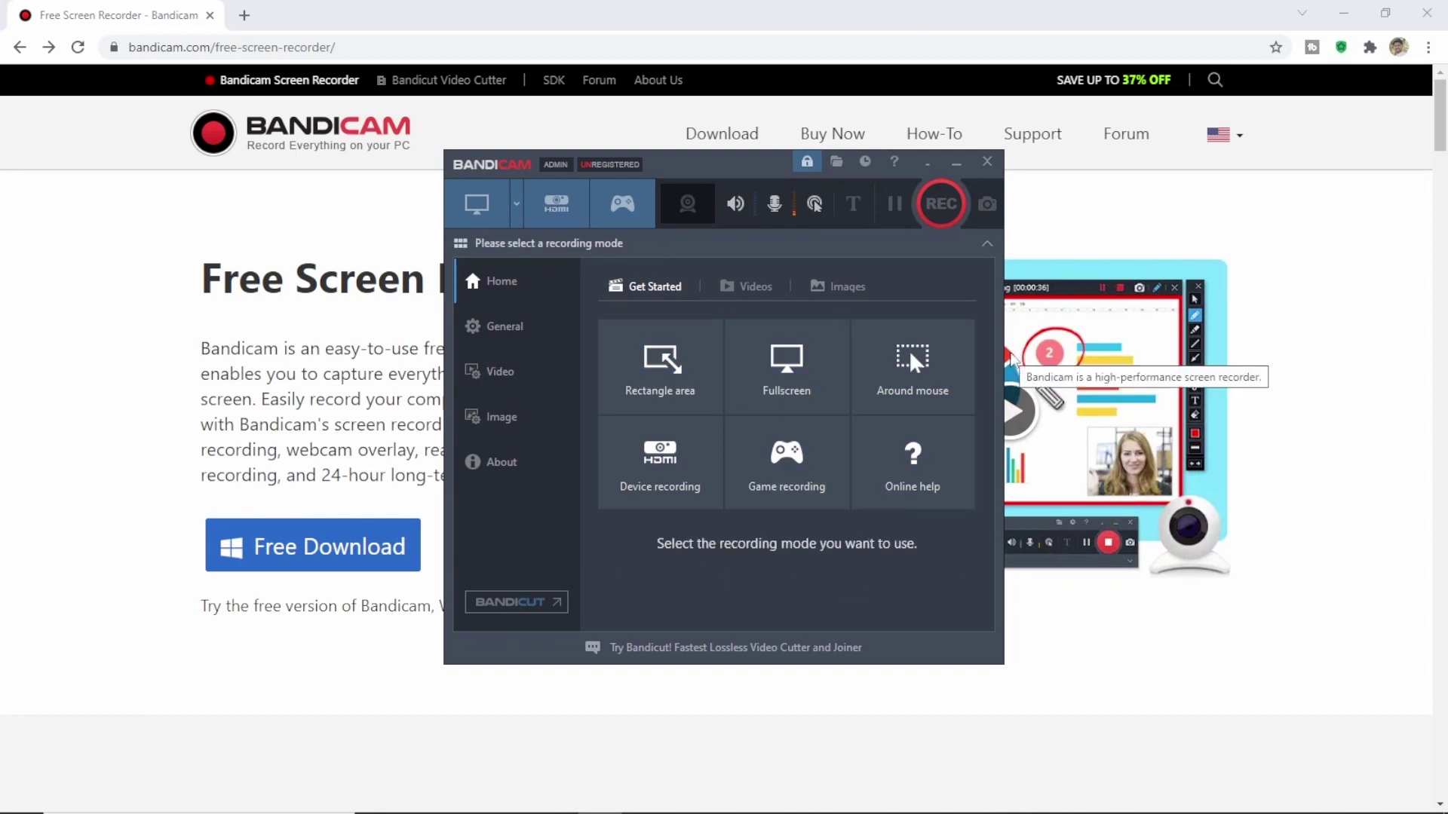
left_click(750, 289)
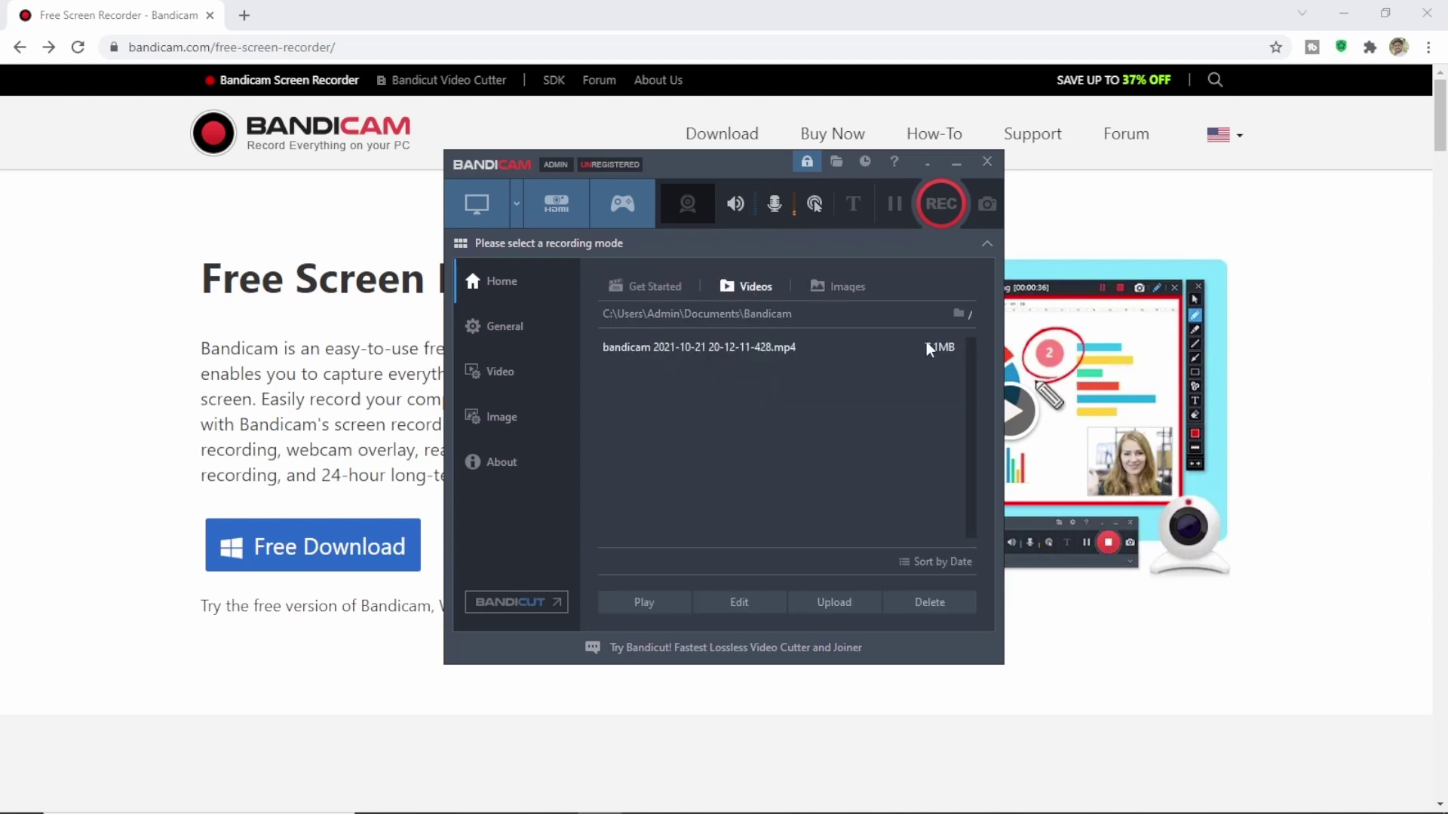
left_click(708, 350)
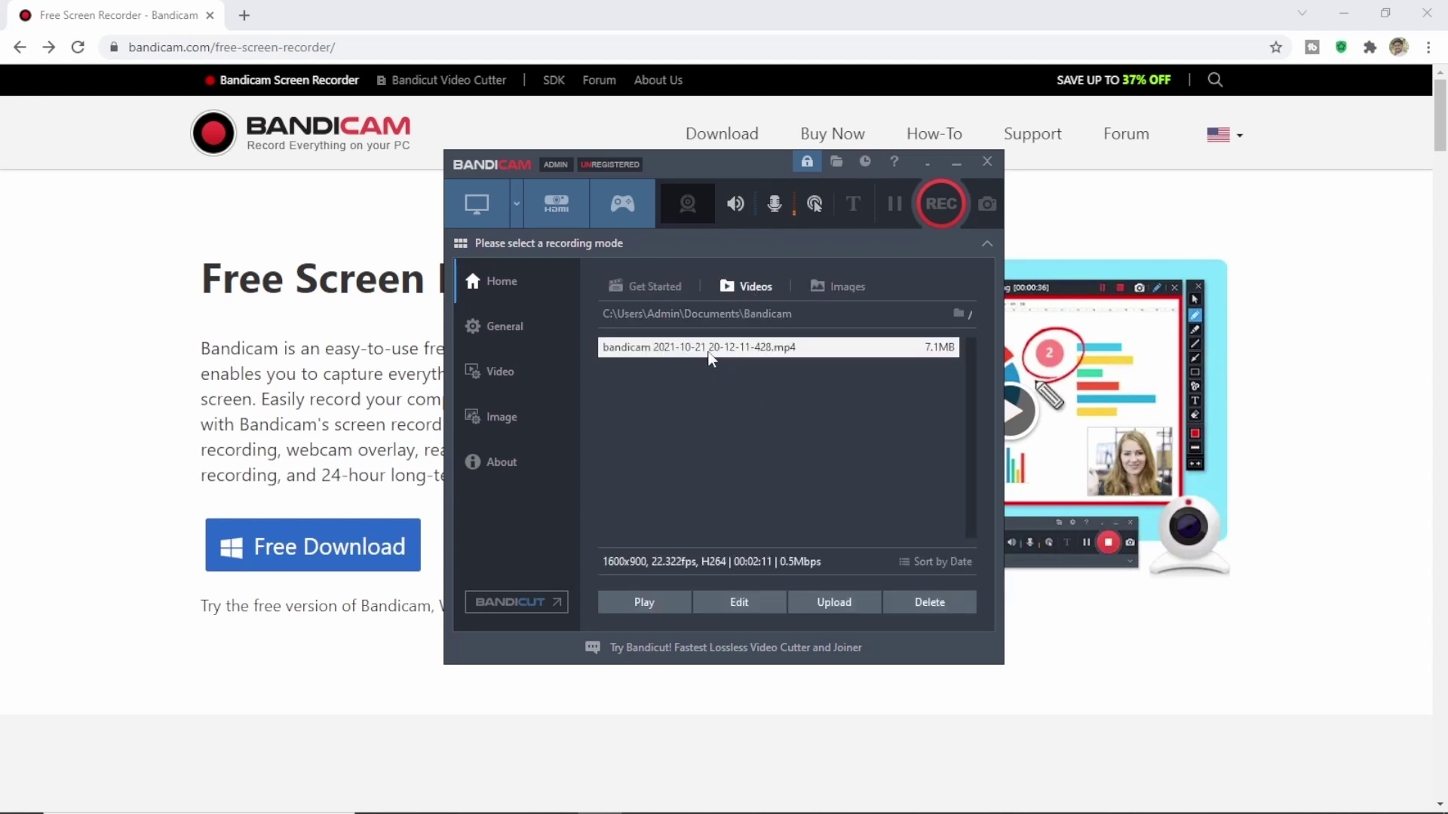
left_click(664, 599)
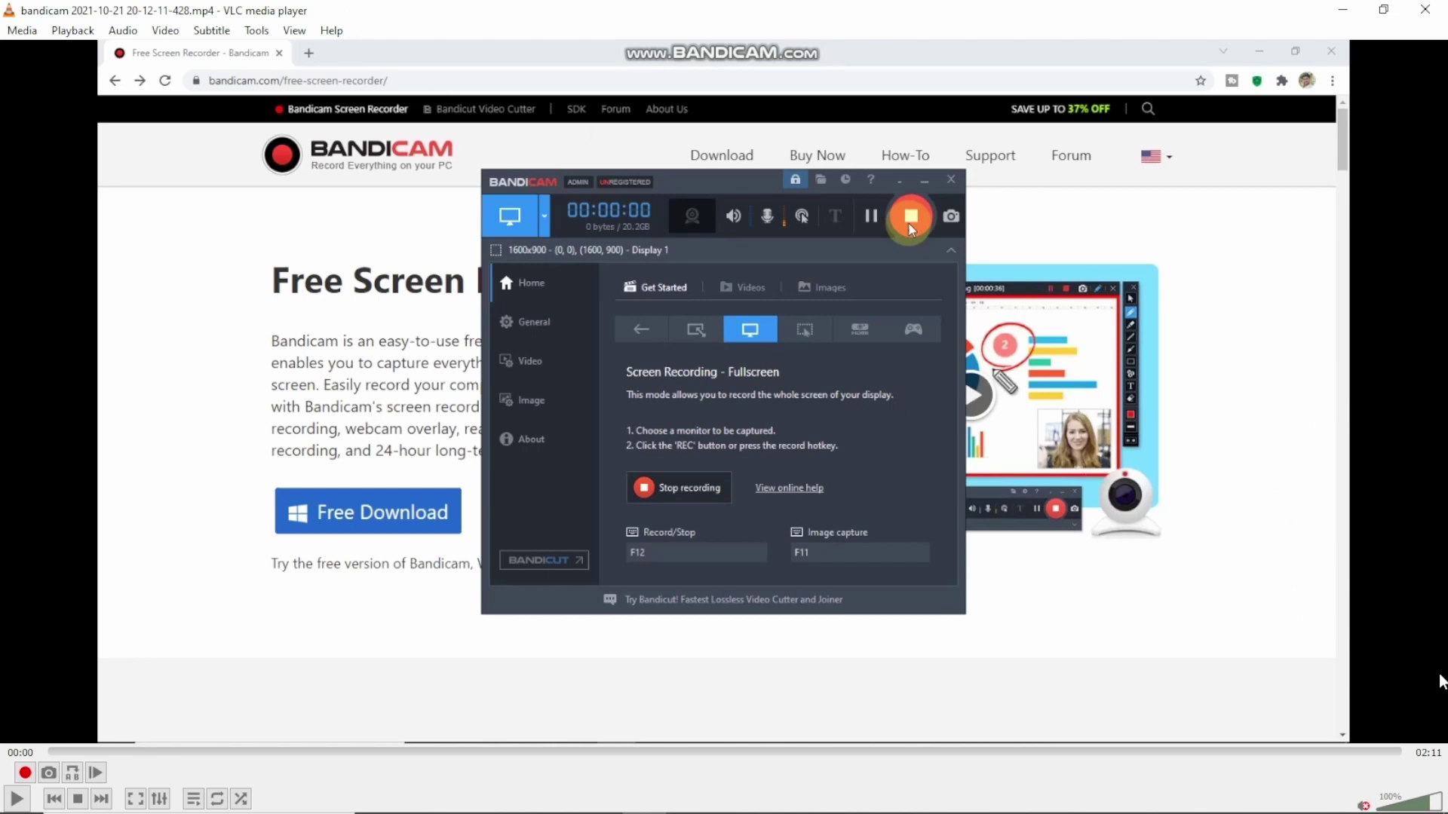
left_click(1364, 805)
left_click(479, 752)
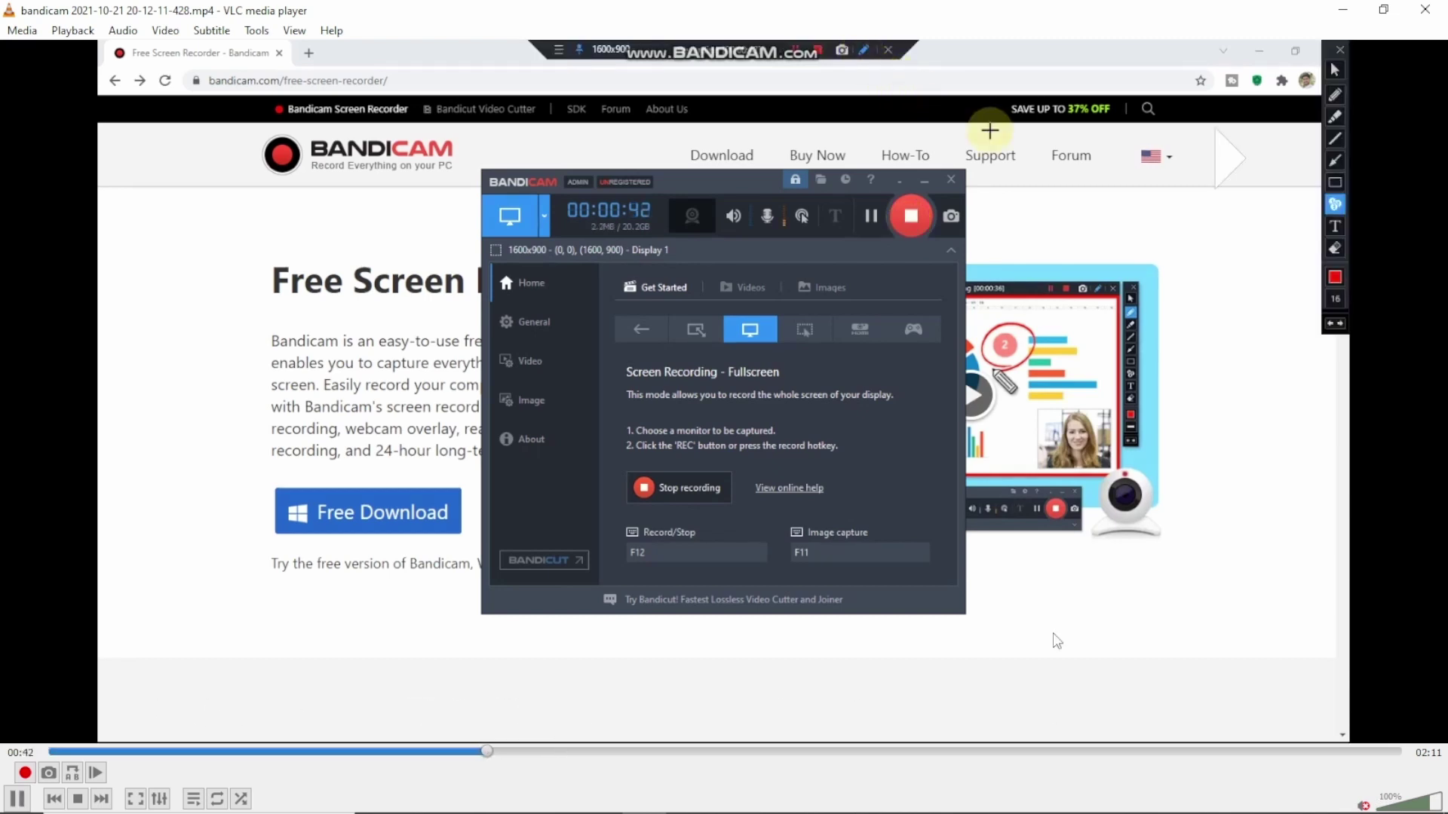